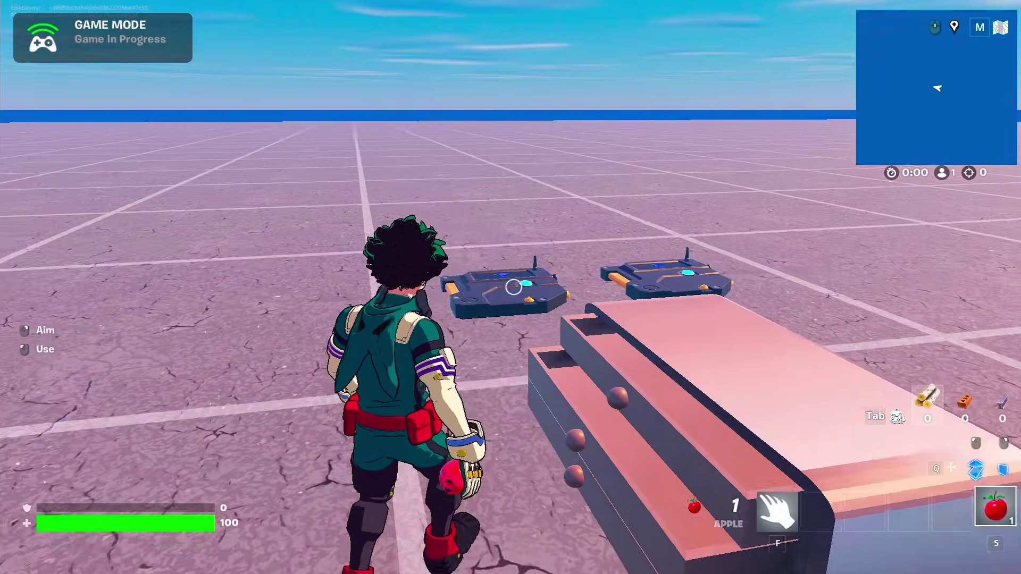
Playtest the cabinet in the running game by closing and opening its drawers and walking around it.
key("s")
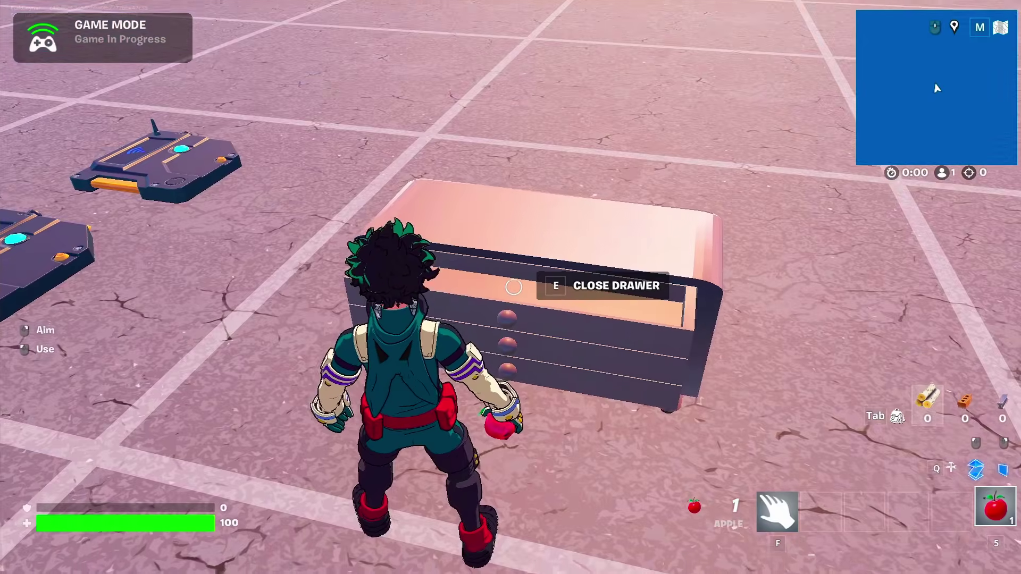
key("e")
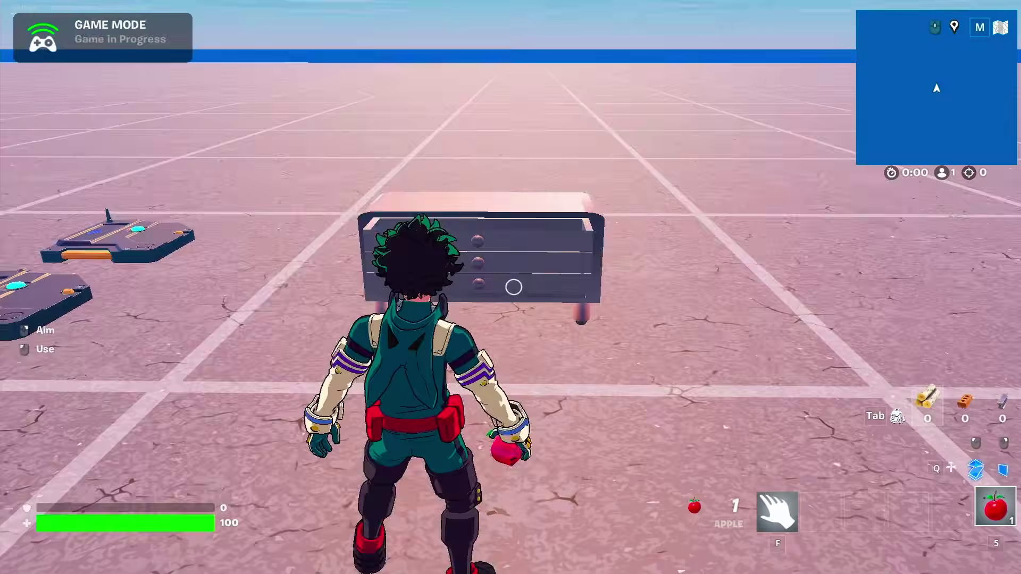
key("w")
key("e")
key("space")
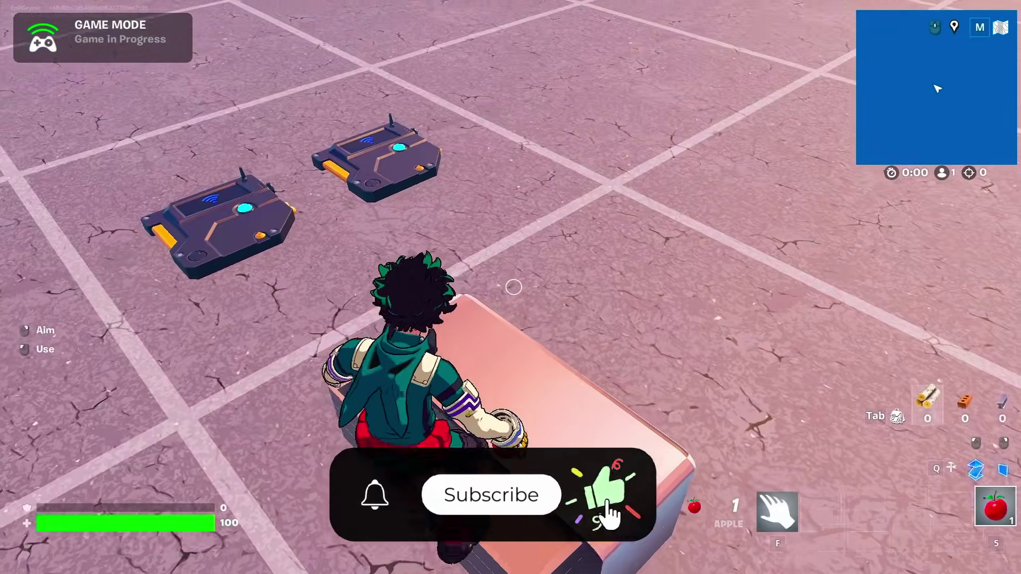
key("s")
key("w")
key("space")
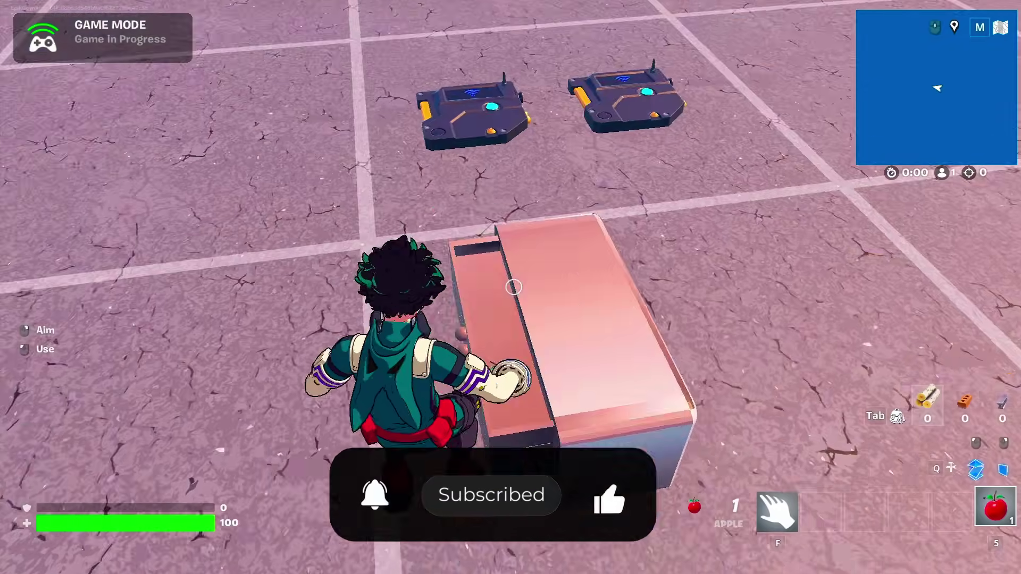
Throw the held apple onto the ground near the cabinet and mark it in the running game.
key("a")
key("w")
right_click(513, 287)
key("d")
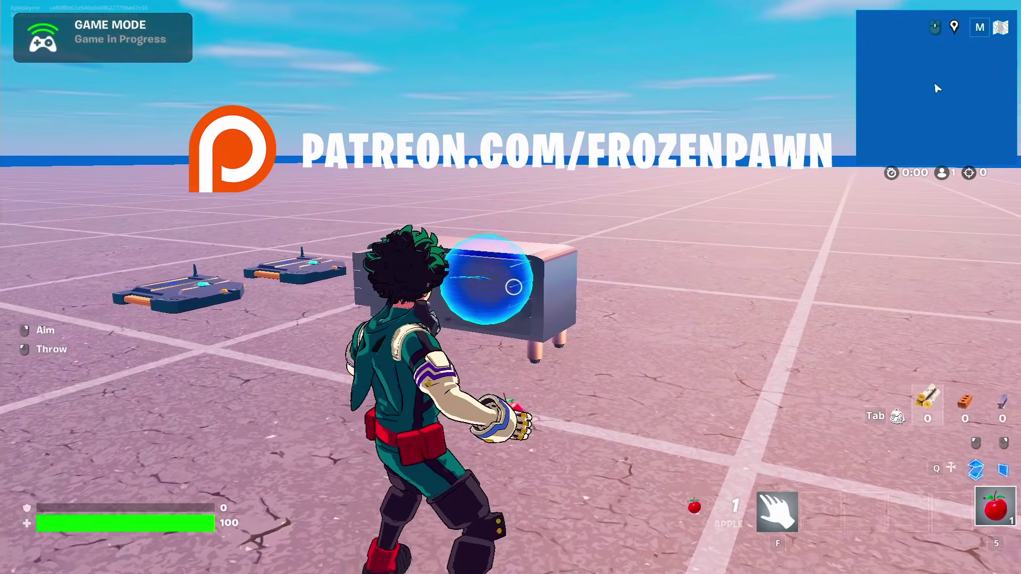
left_click(938, 88)
middle_click(513, 287)
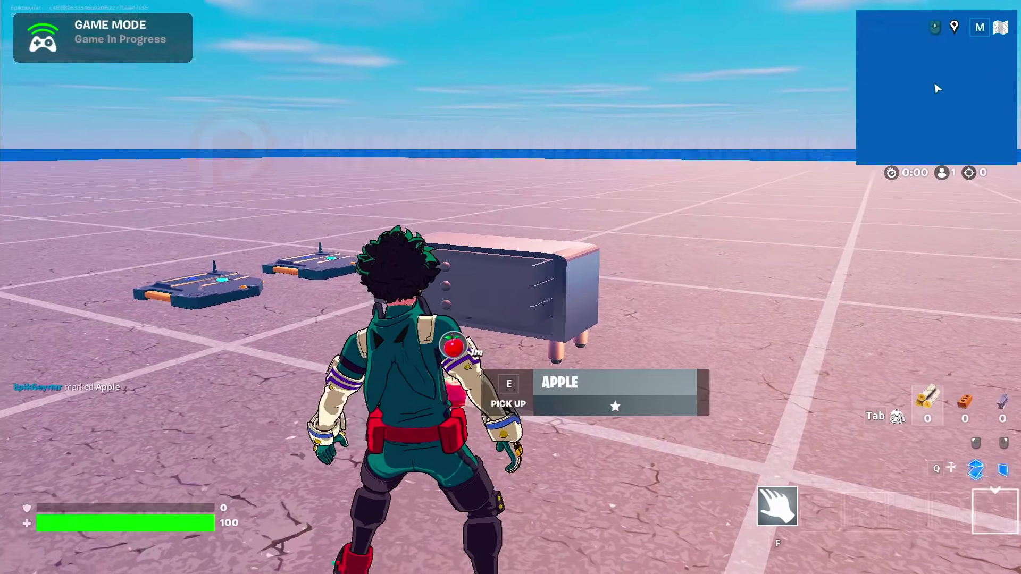
key("w")
key("space")
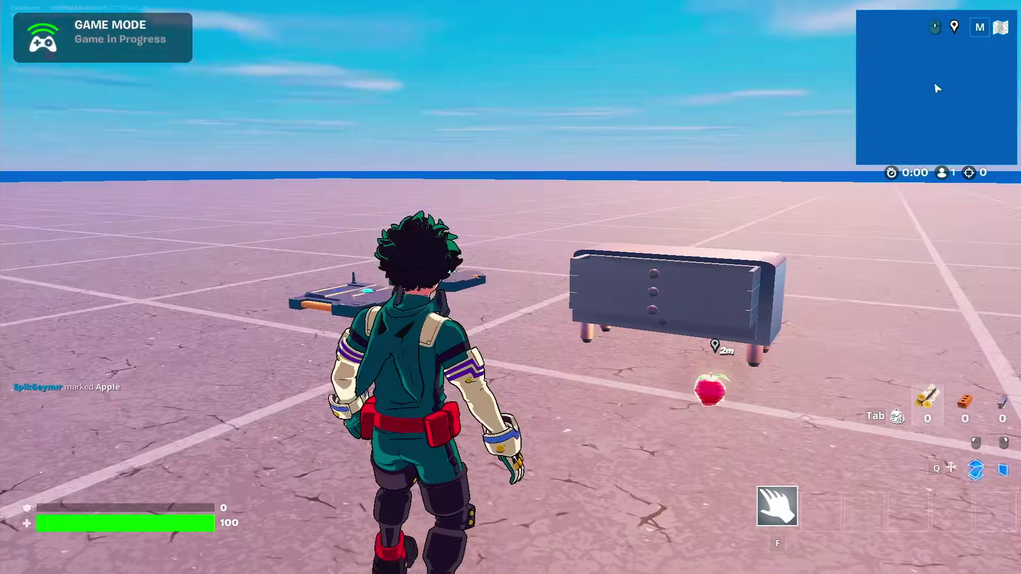
key("s")
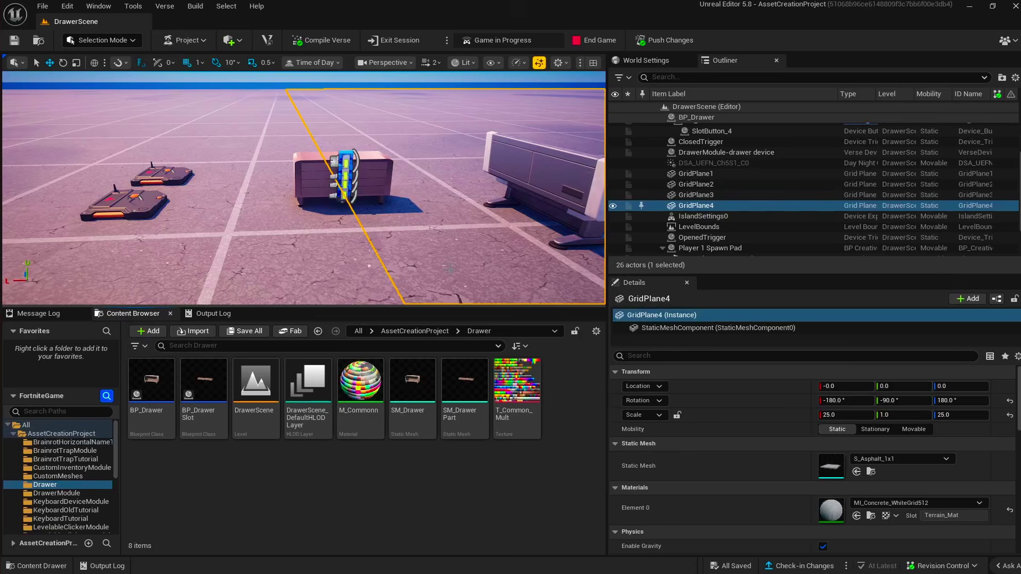
Select the DrawerModule drawer device in the level and expand its DrawerDatas array.
key("d")
right_click_drag(344, 176, 319, 179)
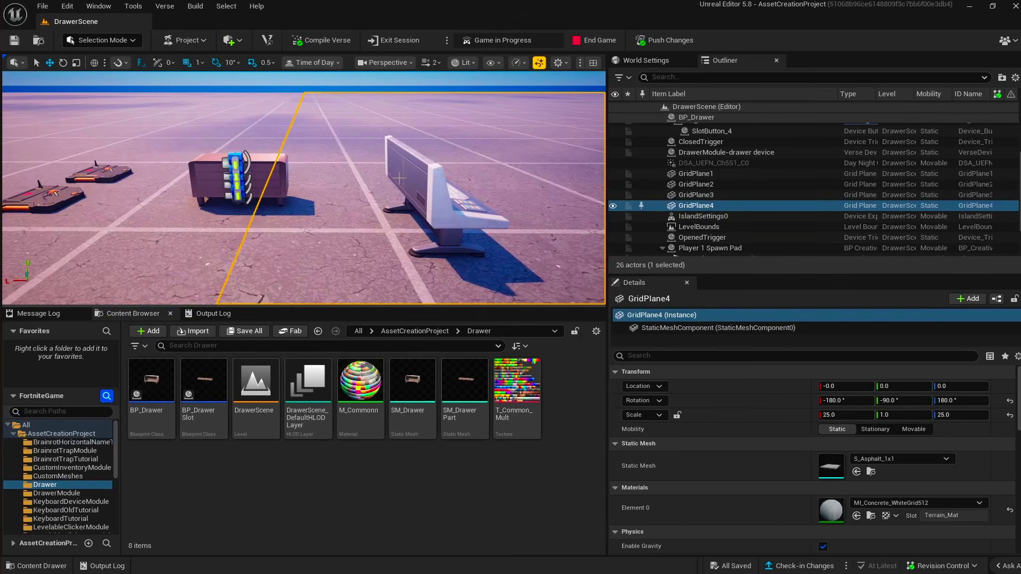
left_click(400, 175)
left_click(616, 429)
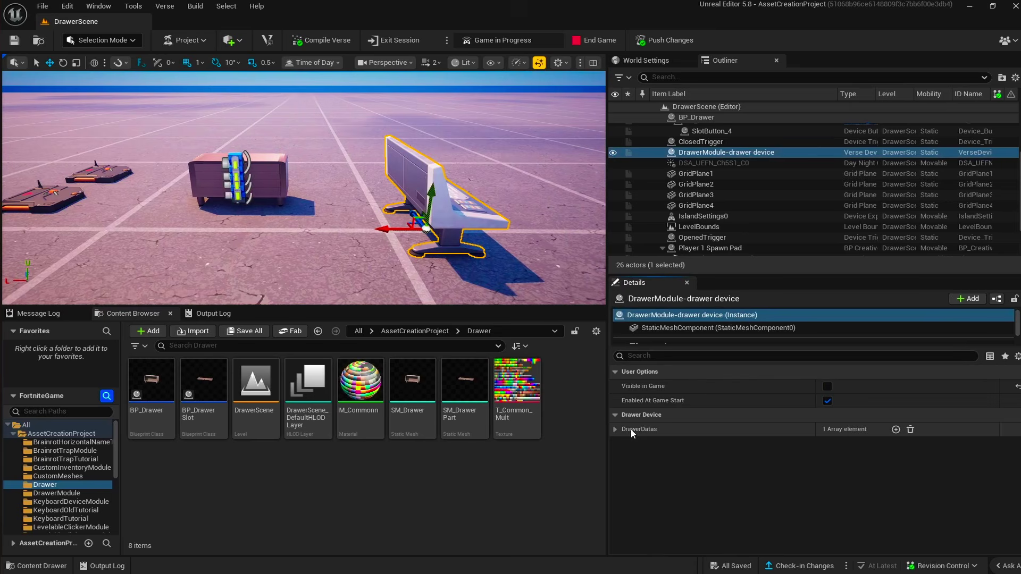
key("w")
key("a")
right_click_drag(312, 168, 346, 137)
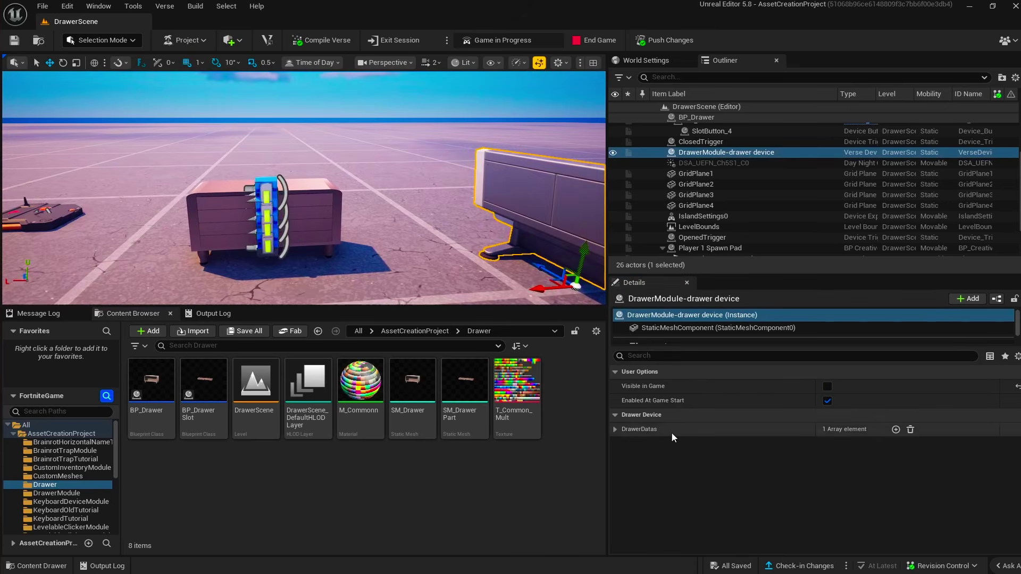
left_click(615, 429)
left_click(625, 445)
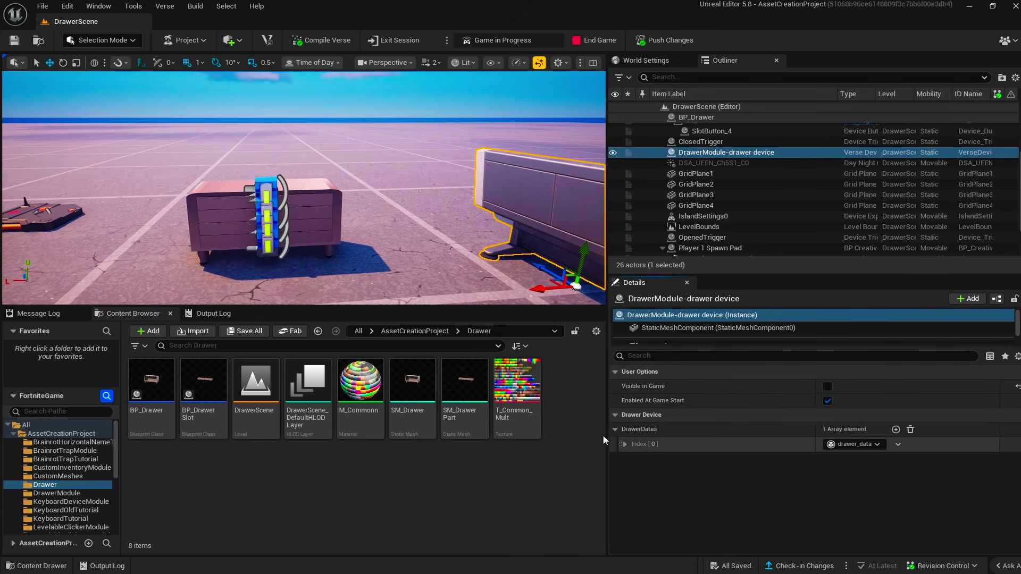
Expand Index [0] of DrawerDatas and its Drawers array to examine the individual drawer slot settings.
key("s")
right_click_drag(424, 208, 336, 240)
key("w")
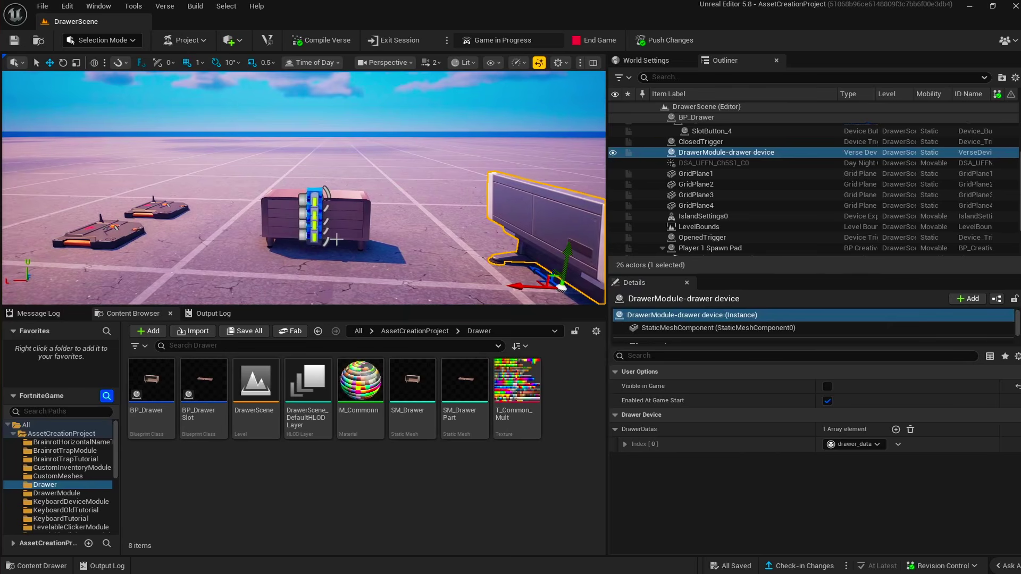
left_click(624, 445)
left_click(632, 459)
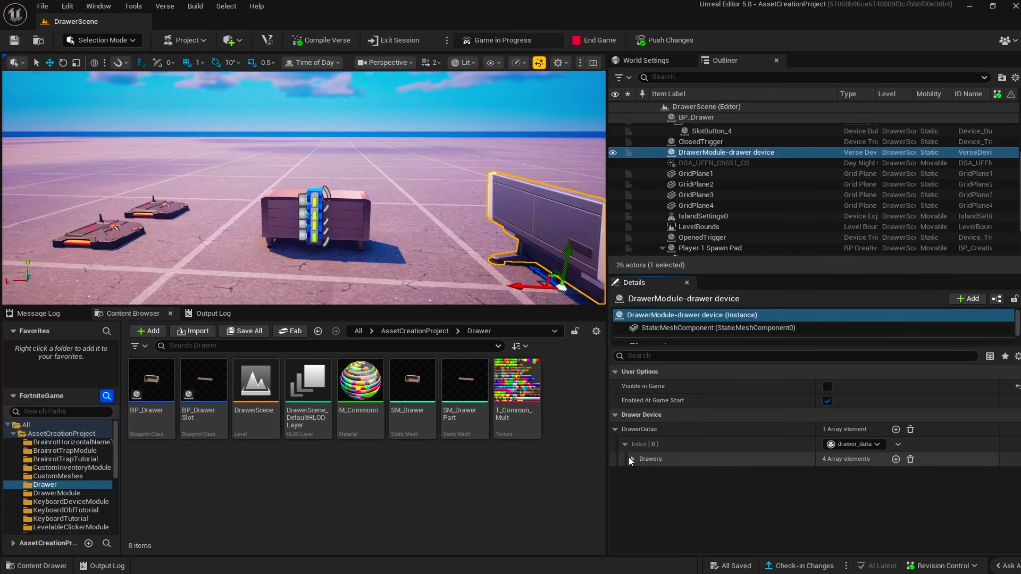
mouse_move(404, 223)
right_mouse_down()
mouse_move(405, 281)
mouse_move(399, 224)
right_mouse_up()
key("s")
key("w")
key("s")
right_click_drag(303, 213, 340, 233)
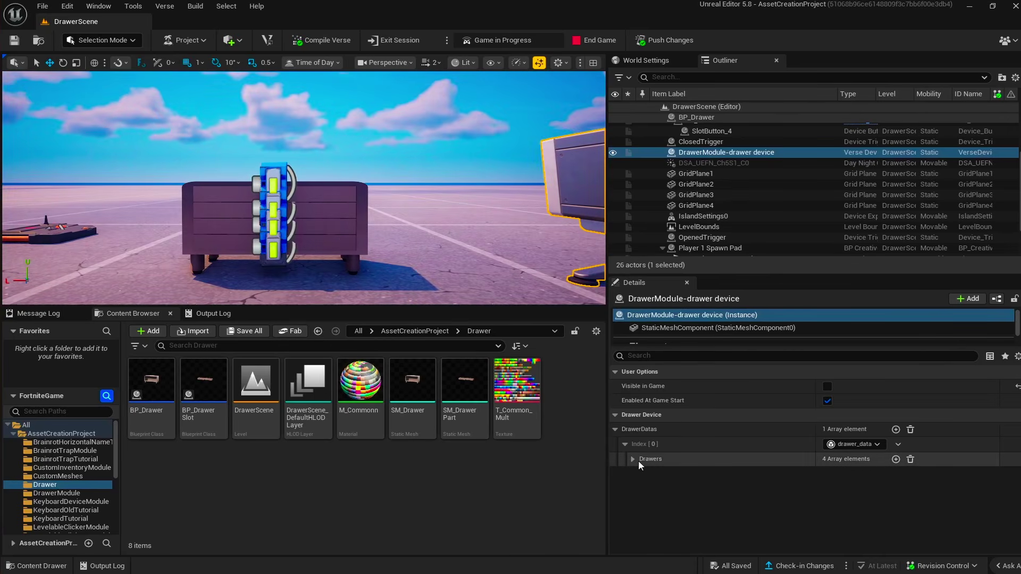
left_click(633, 459)
scroll(666, 446, "down", 3)
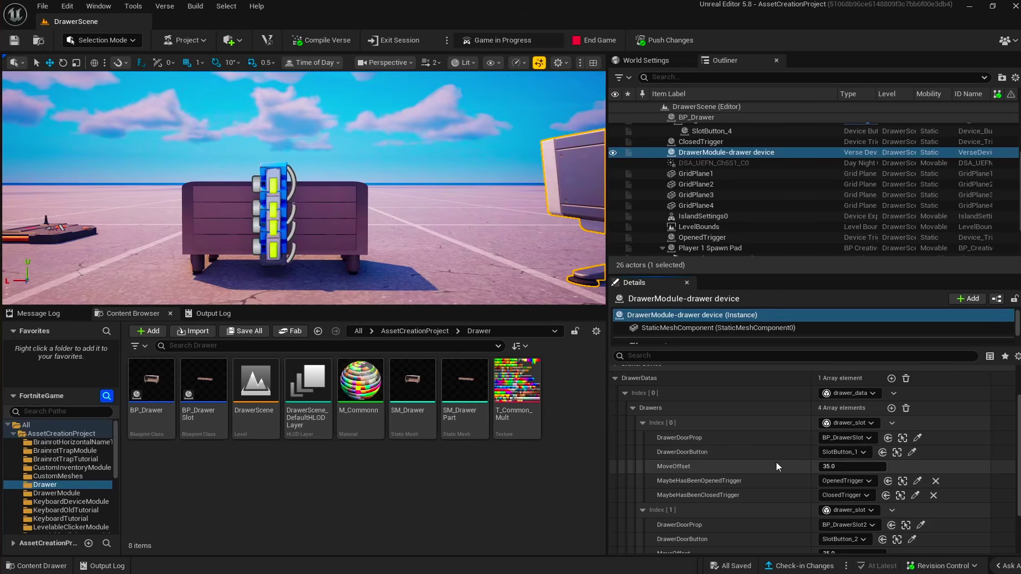
Try sliding BP_DrawerSlot out of the cabinet along its depth axis, and undo the move.
mouse_move(451, 244)
right_mouse_down()
mouse_move(362, 244)
mouse_move(451, 244)
right_mouse_up()
left_click(447, 234)
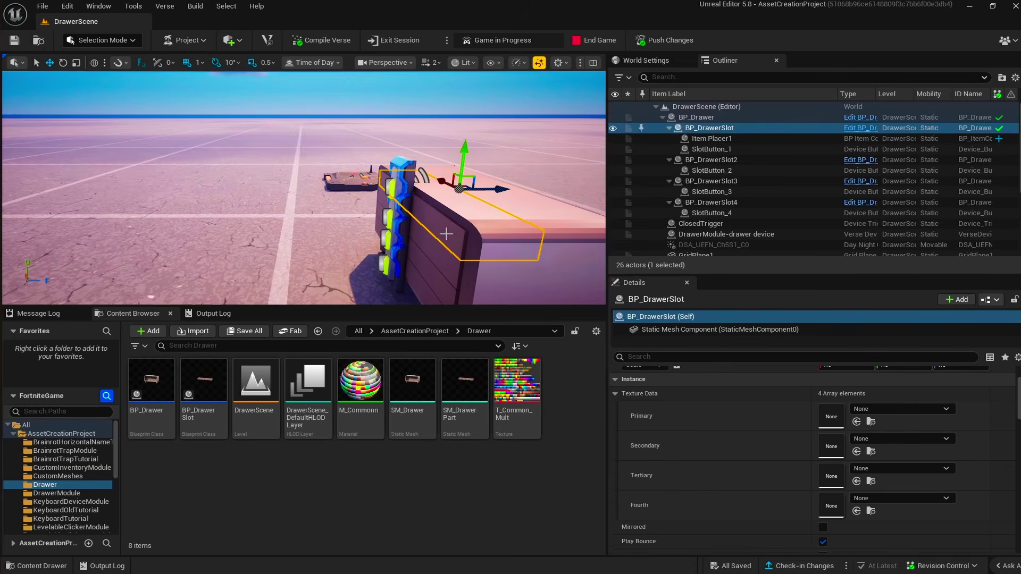
left_click_drag(495, 192, 437, 191)
right_click_drag(437, 192, 563, 234)
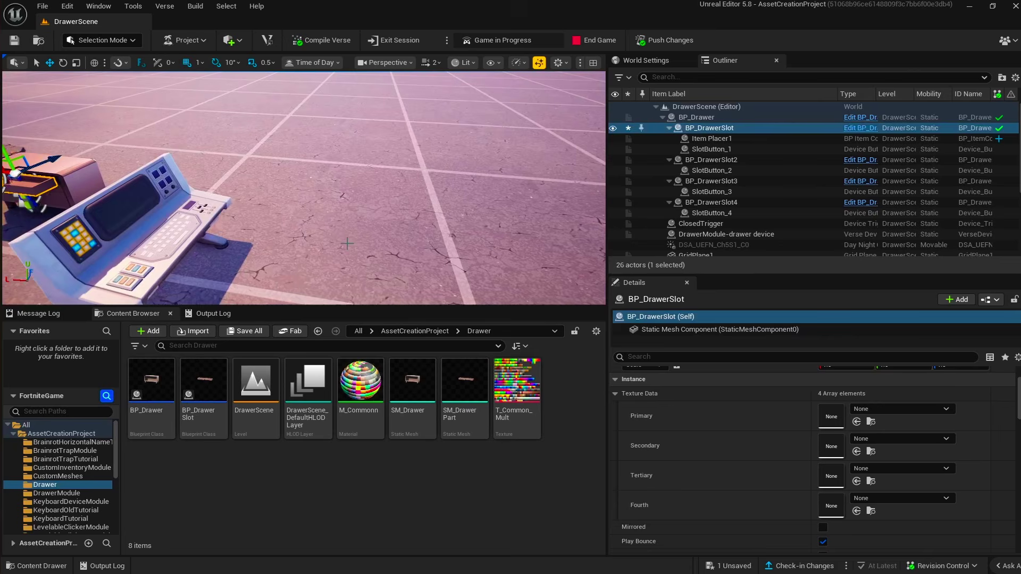
key("ctrl+z")
Reselect the DrawerModule drawer device and review the prop, button, MoveOffset and trigger settings of its first two drawer slots.
double_click(726, 234)
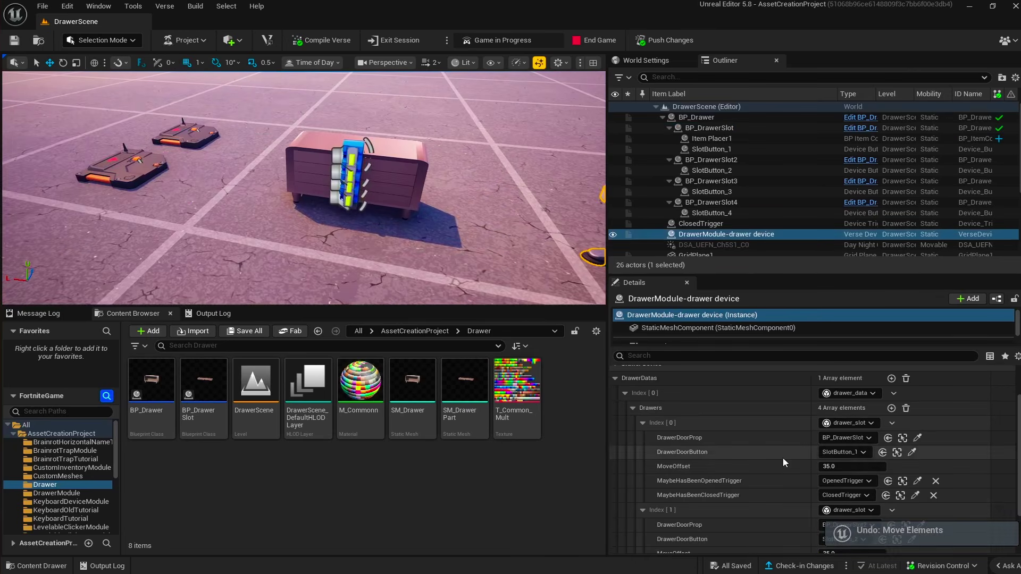
scroll(823, 478, "down", 2)
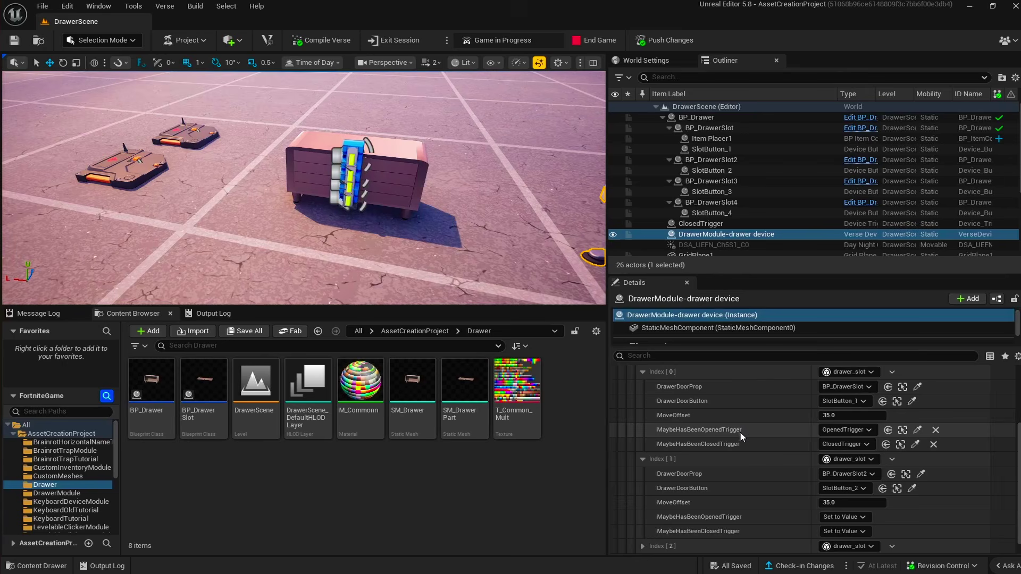
right_click_drag(532, 213, 461, 243)
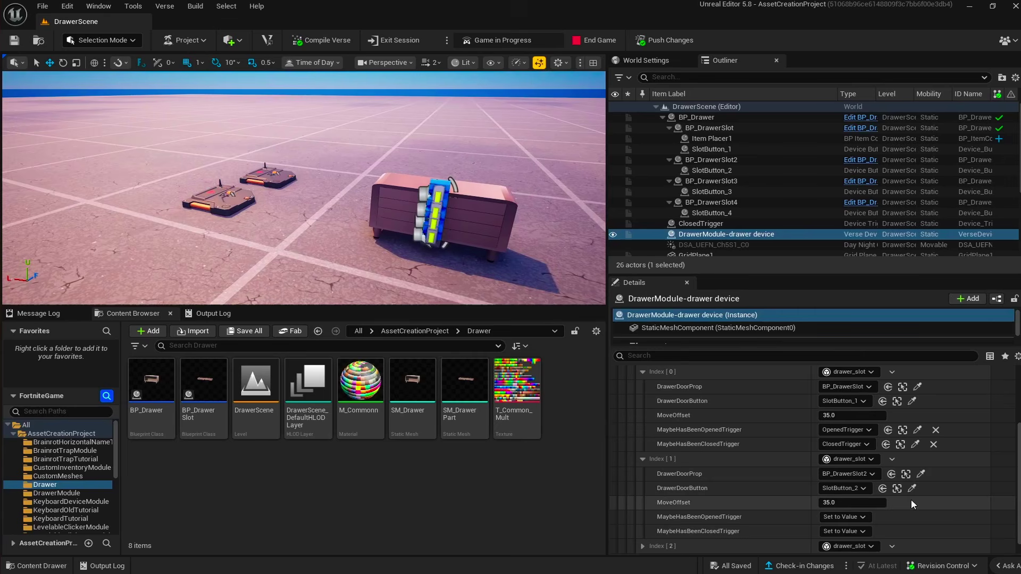
scroll(877, 489, "up", 1)
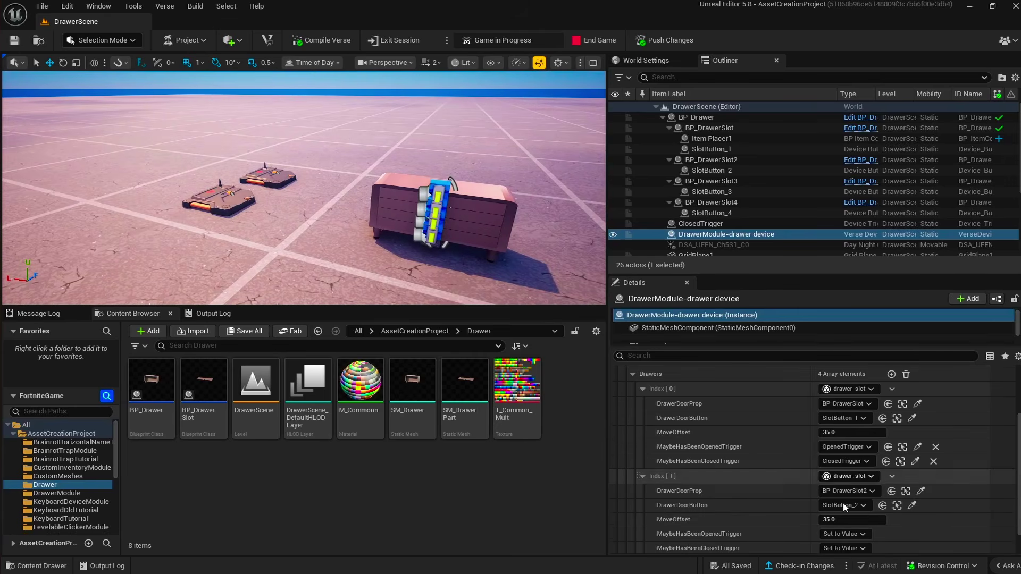
scroll(830, 500, "down", 2)
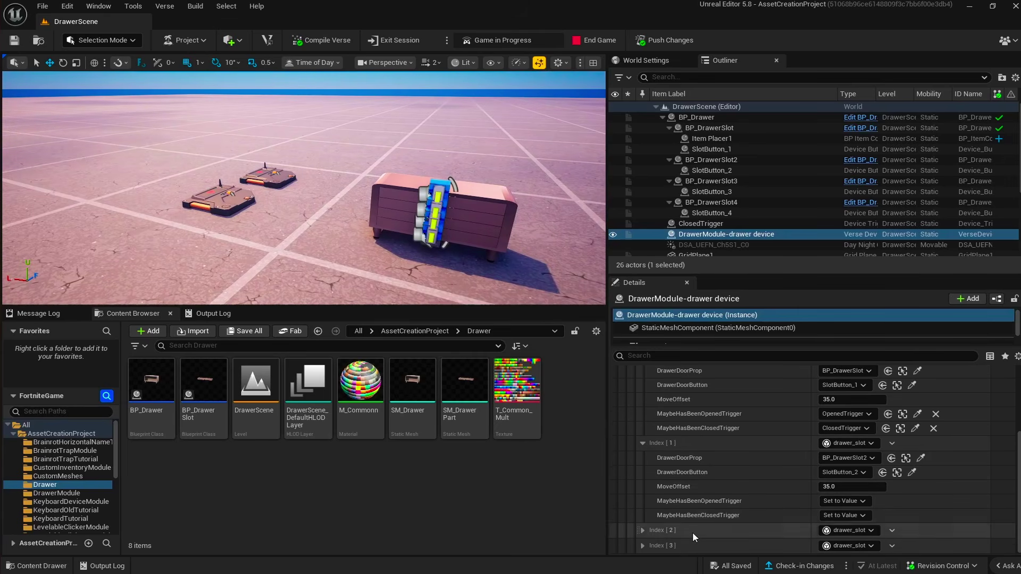
scroll(672, 505, "up", 4)
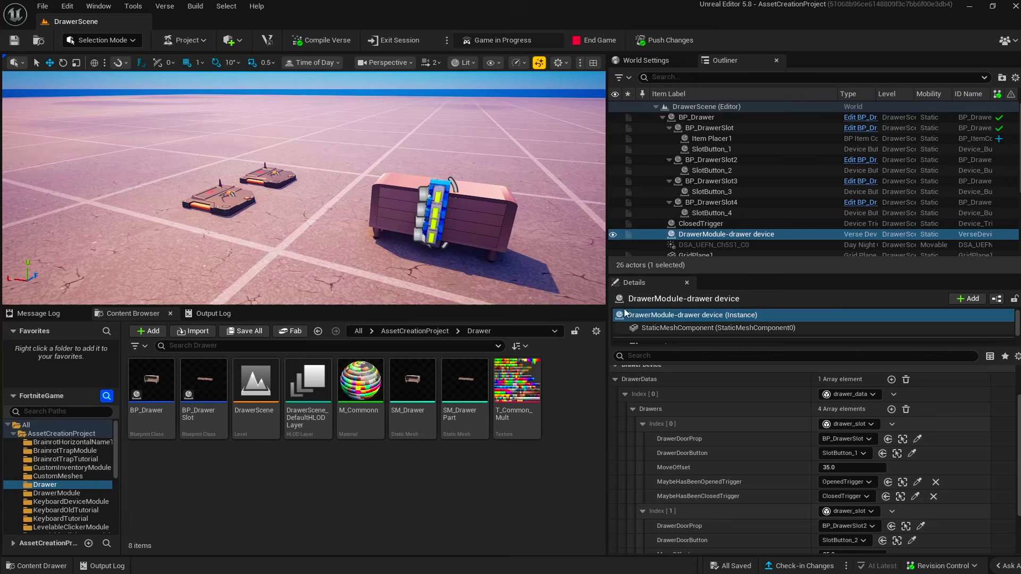
mouse_move(466, 258)
right_mouse_down()
mouse_move(464, 287)
mouse_move(466, 258)
right_mouse_up()
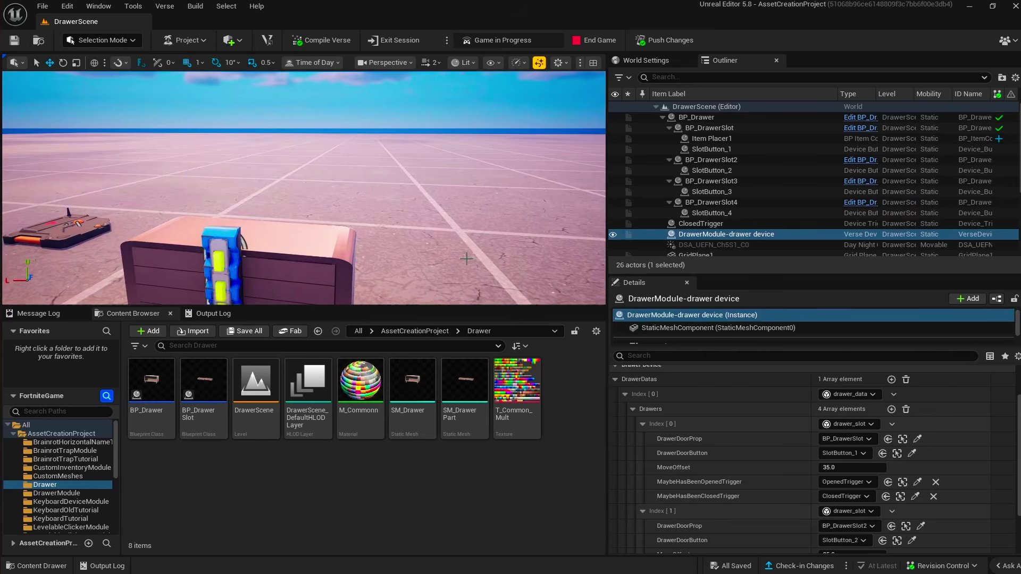
Focus on BP_Drawer in the level and inspect its Static Mesh Component.
left_click(323, 241)
key("f")
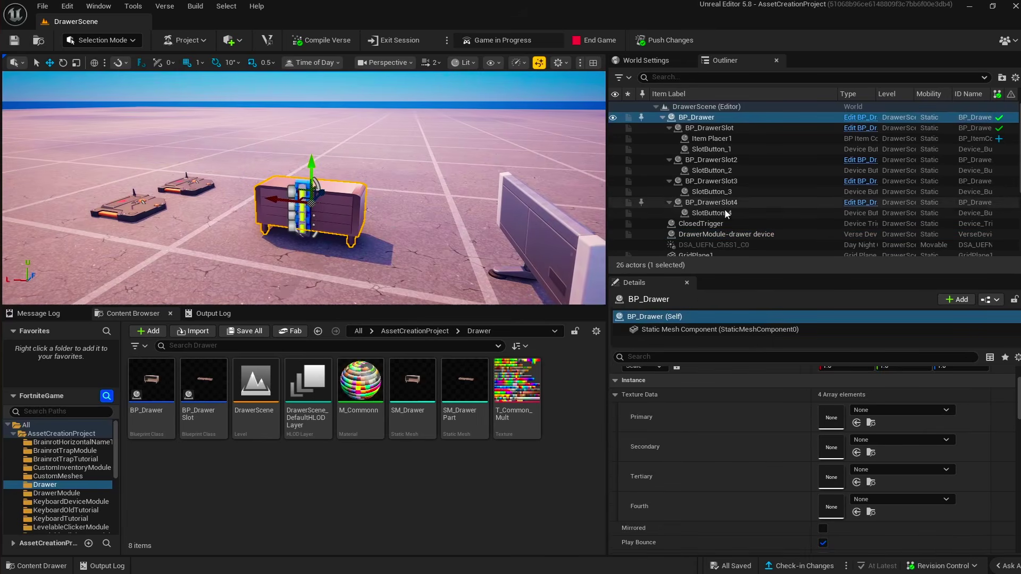
right_click_drag(563, 219, 474, 211)
key("w")
key("s")
left_click(672, 330)
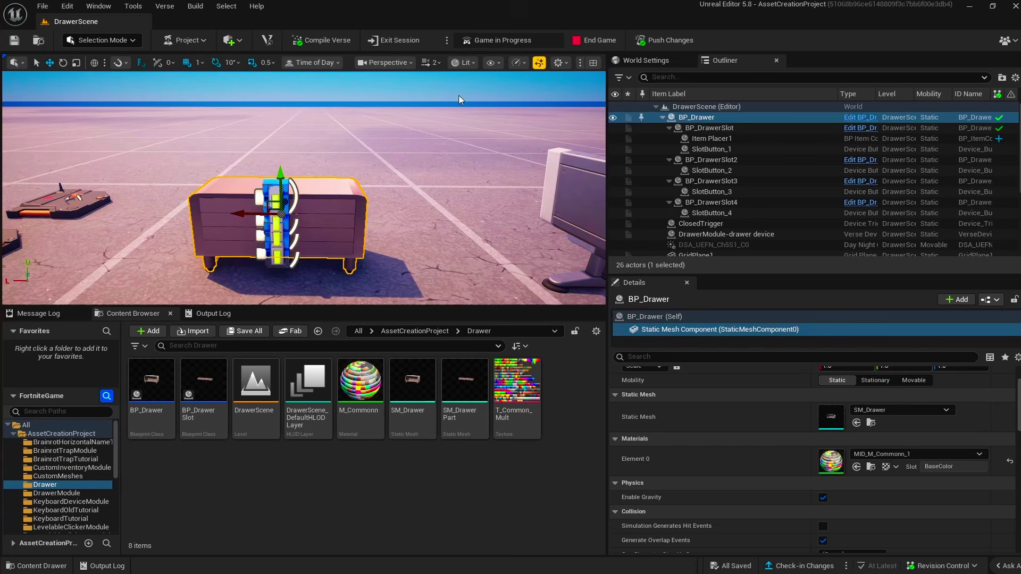
Select the cabinet's drawer slots one after another from the lowest up to BP_DrawerSlot to identify each prop.
left_click(334, 250)
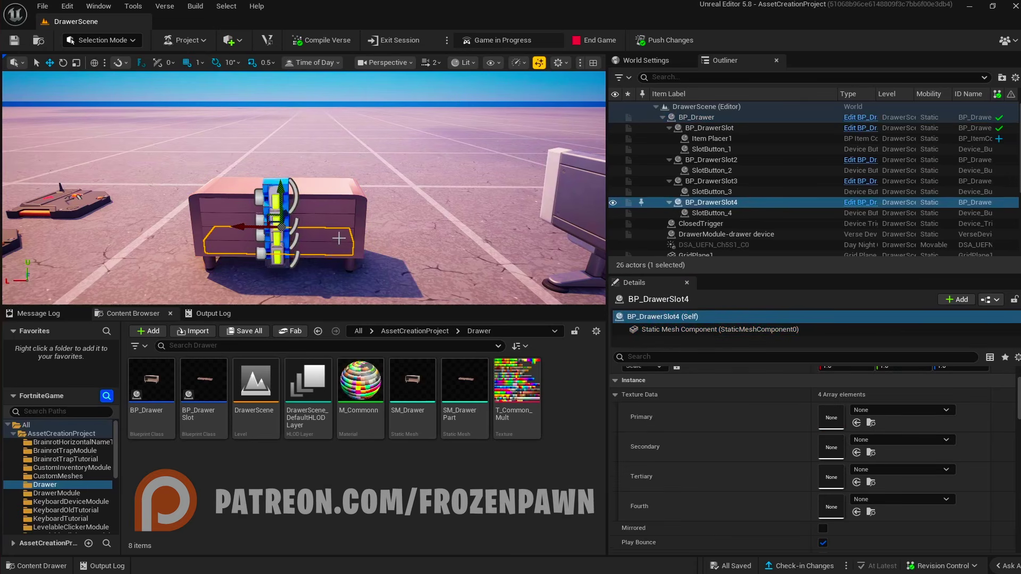
left_click(337, 234)
left_click(340, 219)
left_click(341, 196)
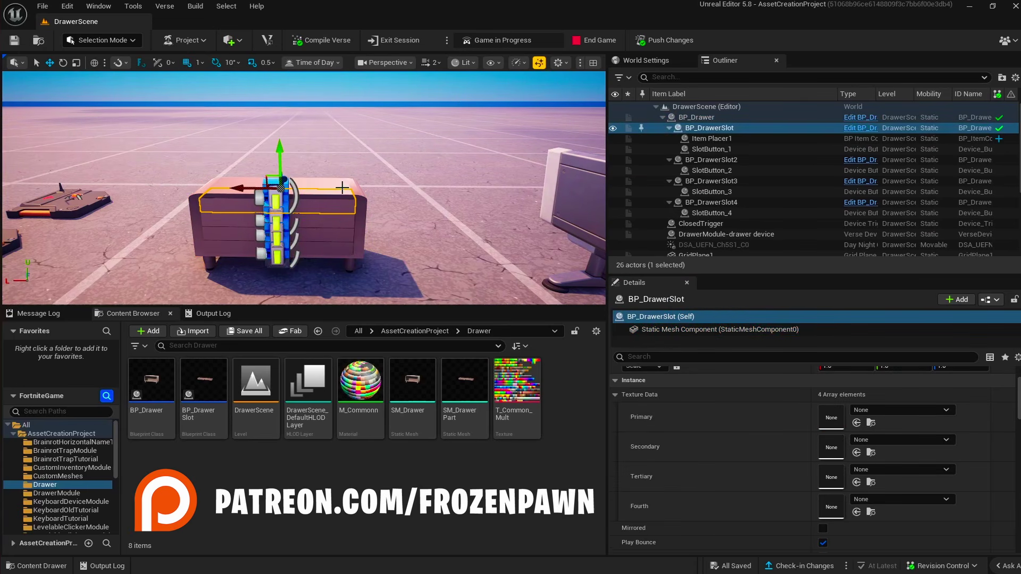
left_click(341, 188)
Examine the BP_Drawer hierarchy by selecting BP_DrawerSlot and its attached SlotButton_1 and Item Placer1.
right_click_drag(337, 190, 266, 194)
left_click(702, 131)
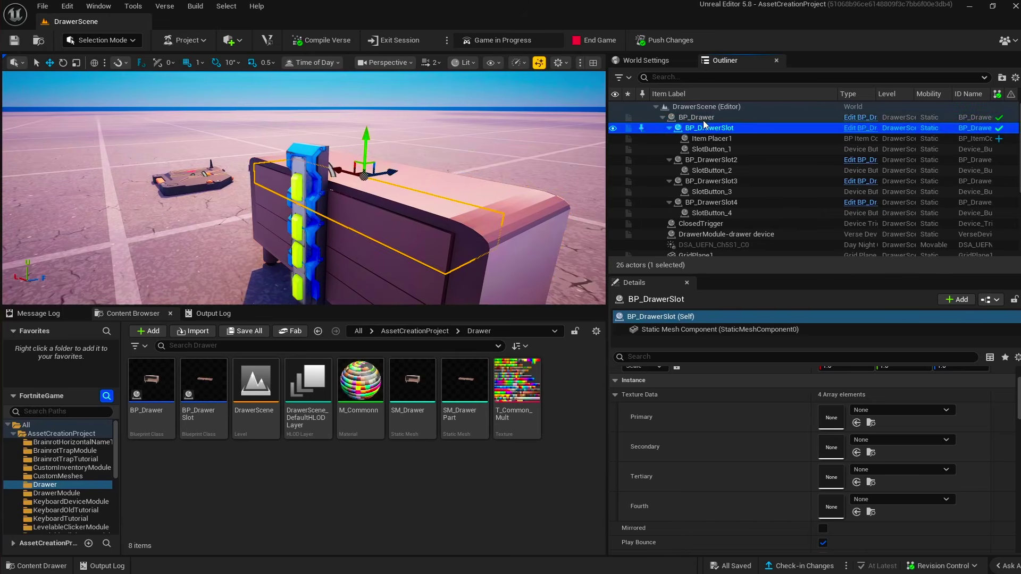
left_click(703, 119)
left_click(712, 128)
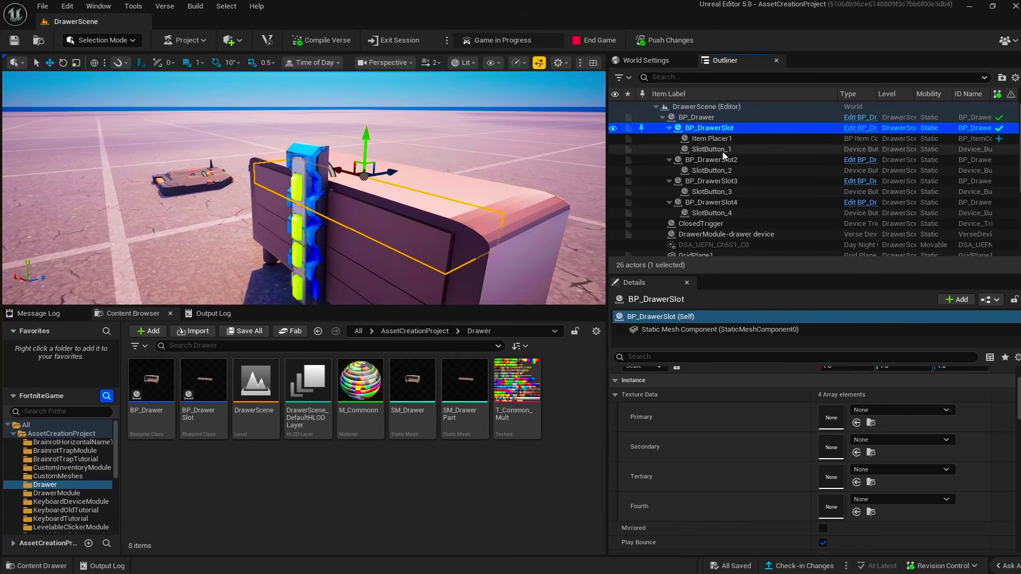
left_click(728, 151)
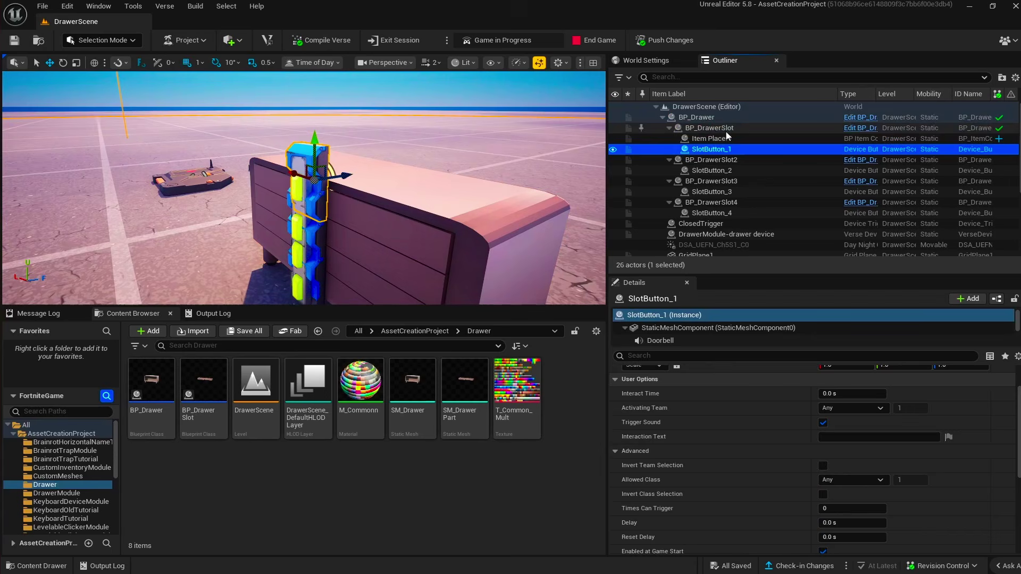
left_click(726, 138)
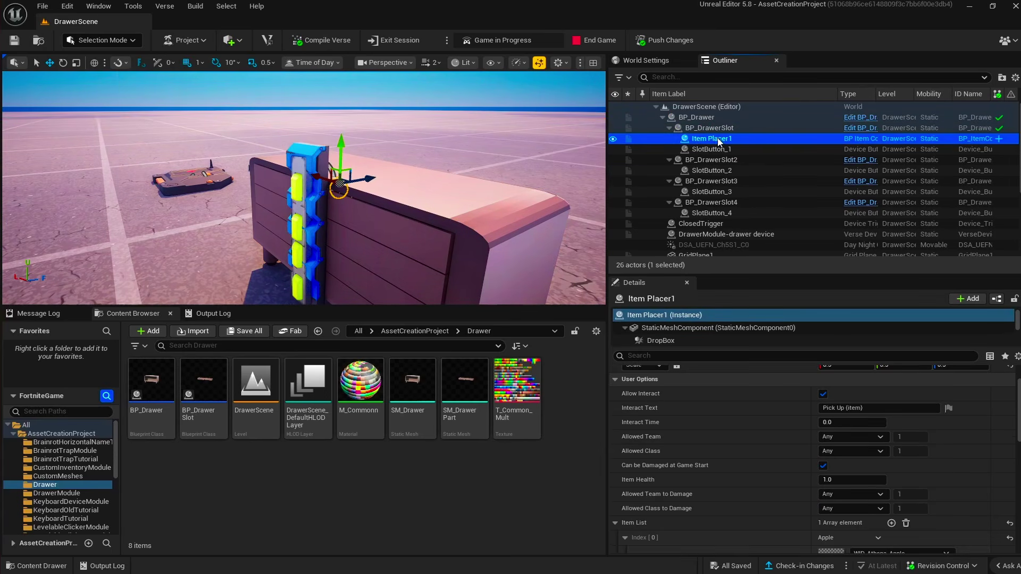
left_click(719, 151)
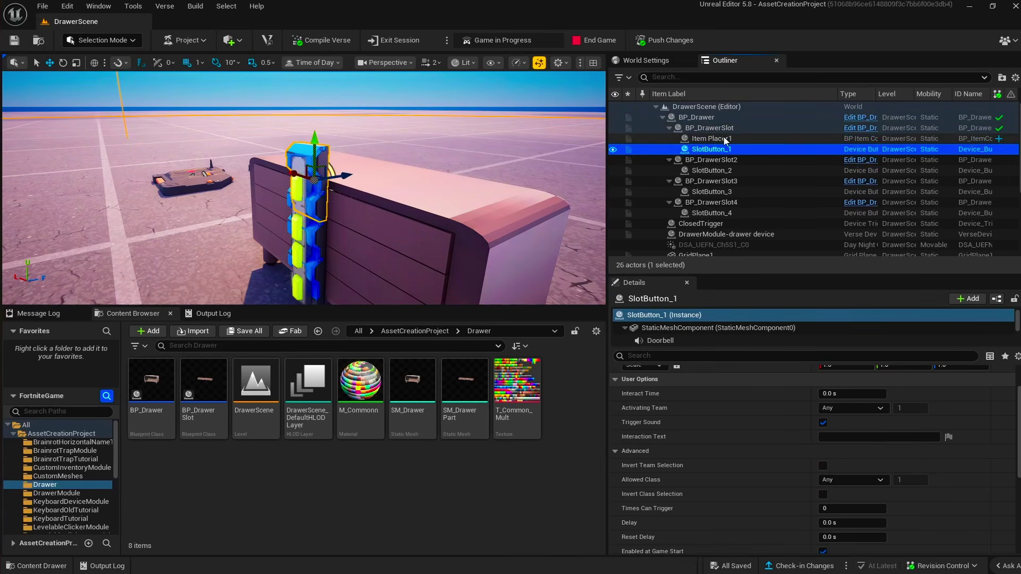
left_click(726, 128)
scroll(452, 166, "down", 5)
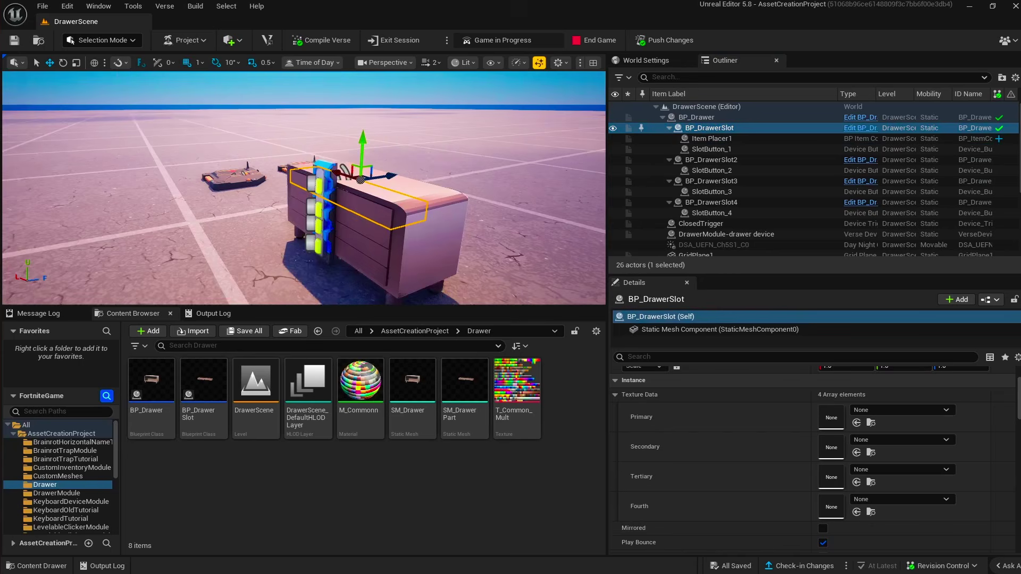
Try pulling BP_DrawerSlot out of the cabinet with its attached parts, and undo the move.
left_click_drag(452, 164, 407, 169)
right_click_drag(259, 192, 304, 133)
key("w")
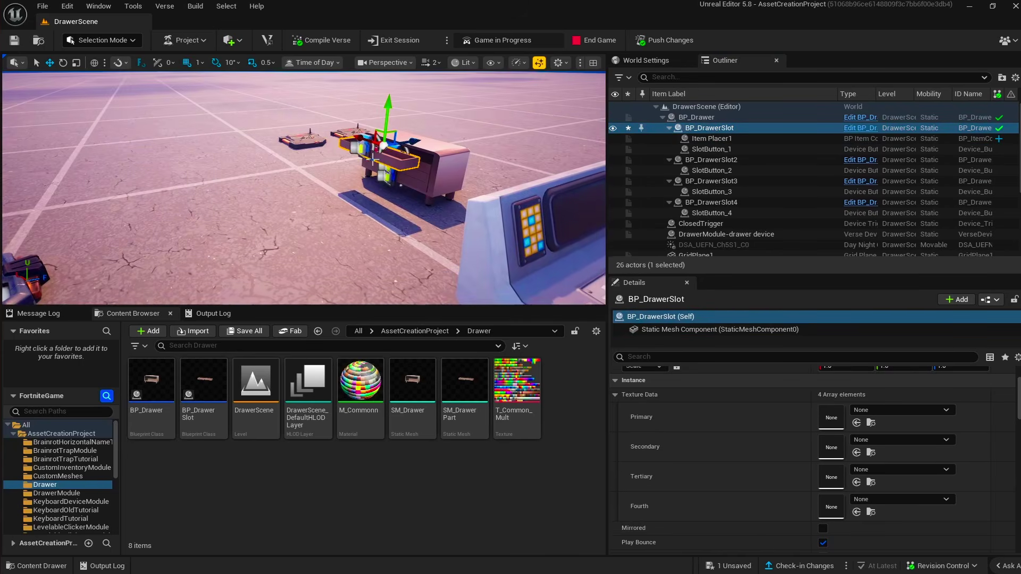
scroll(375, 157, "up", 3)
key("ctrl+z")
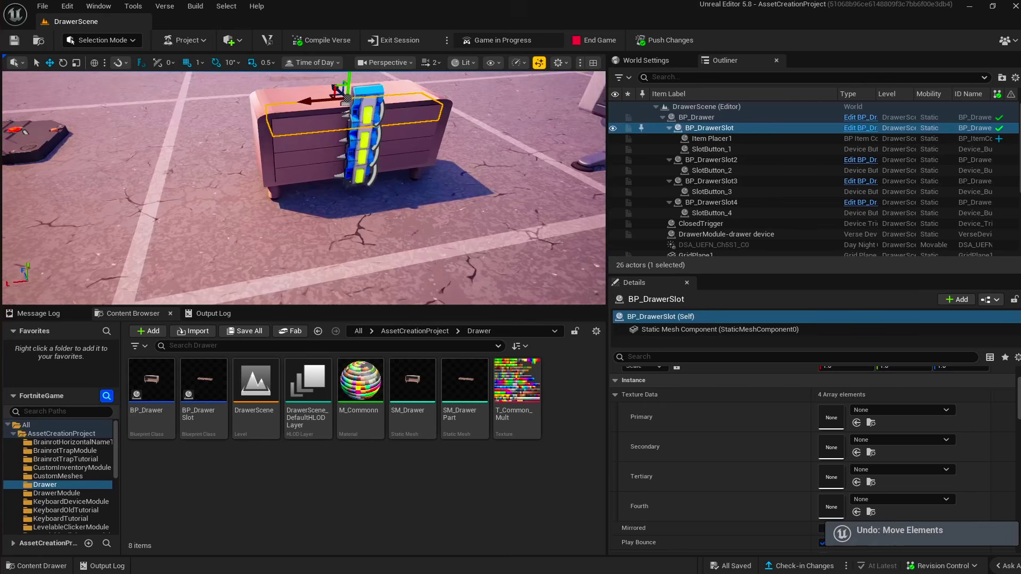
mouse_move(354, 174)
right_mouse_down()
mouse_move(391, 174)
mouse_move(354, 174)
right_mouse_up()
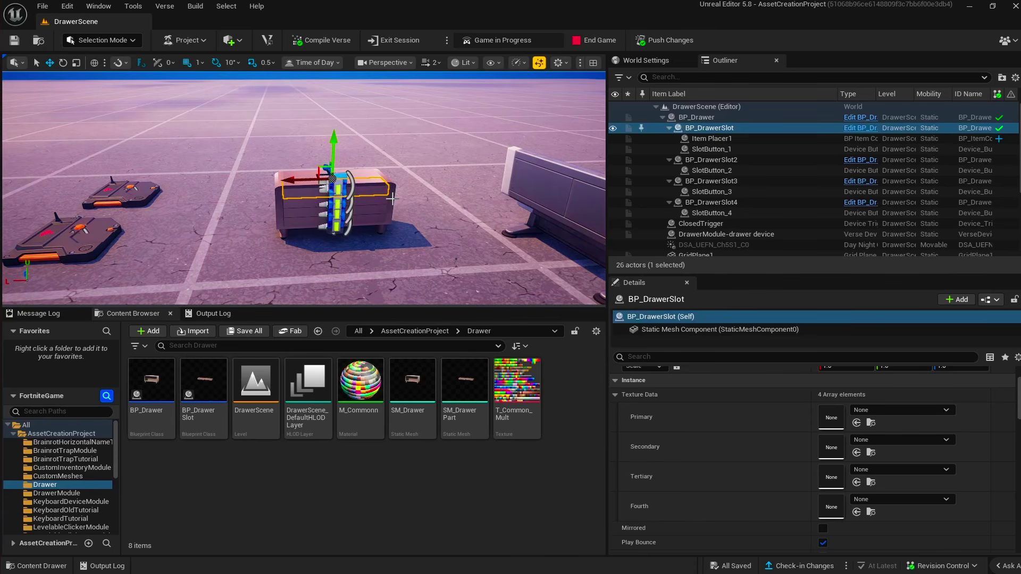
Compare the BP_Drawer cabinet body with its BP_DrawerSlot part by selecting each in the level, and clear the selection.
left_click(381, 182)
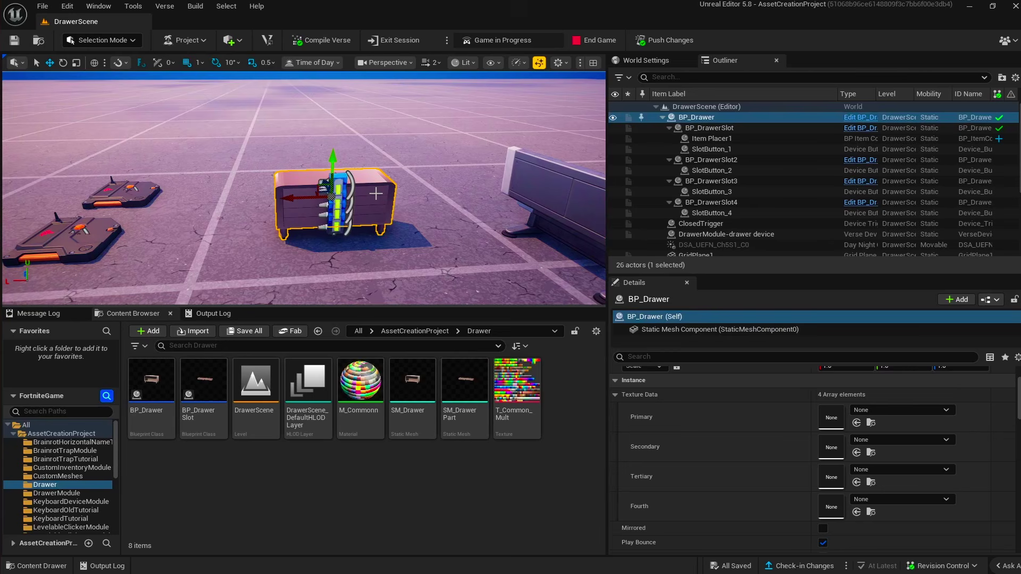
left_click(373, 190)
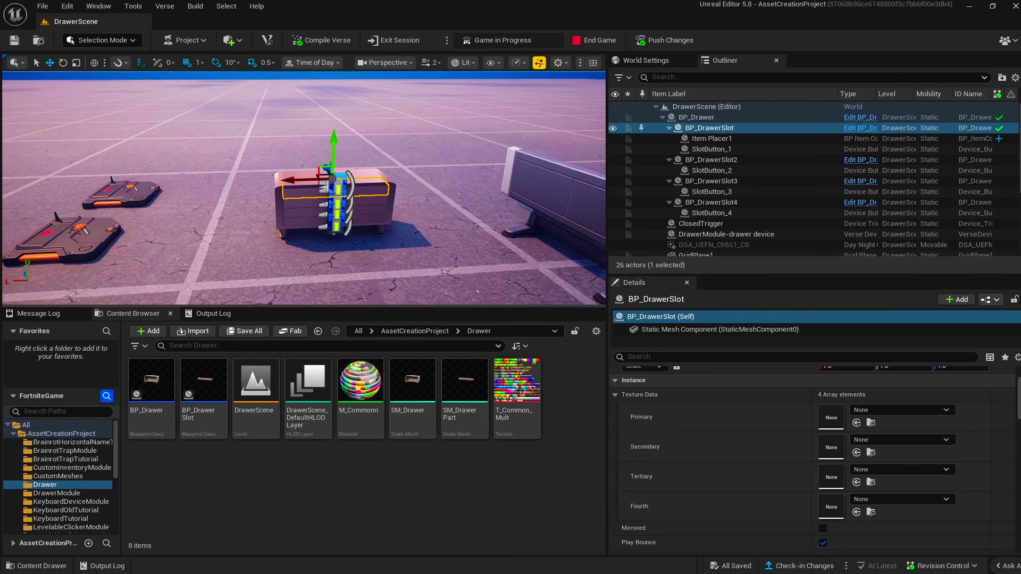
left_click(389, 201)
right_click_drag(275, 119, 350, 135)
left_click(275, 118)
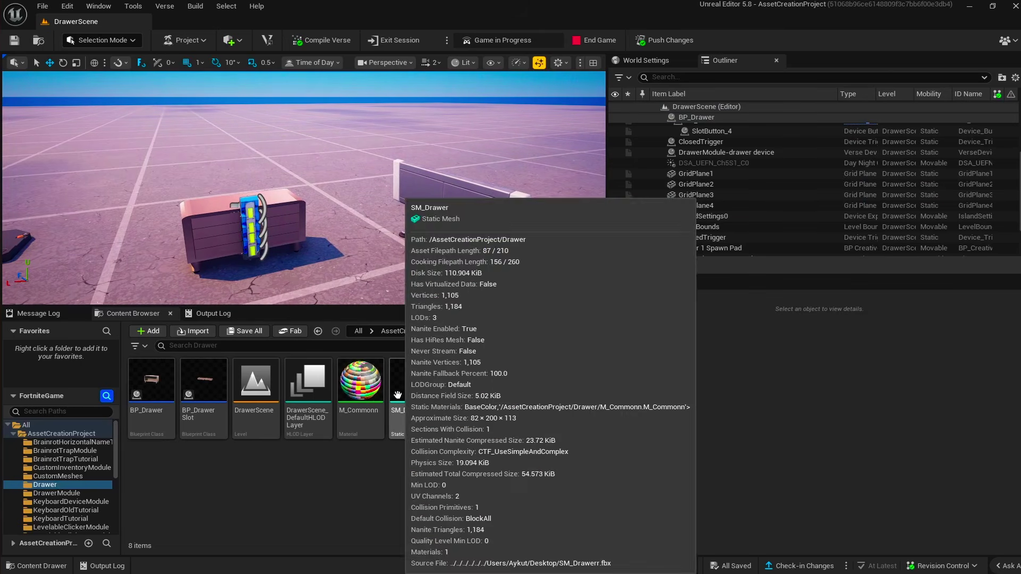
Open the SM_Drawer static mesh, inspect the hollow cabinet shape, and close its editor.
double_click(397, 395)
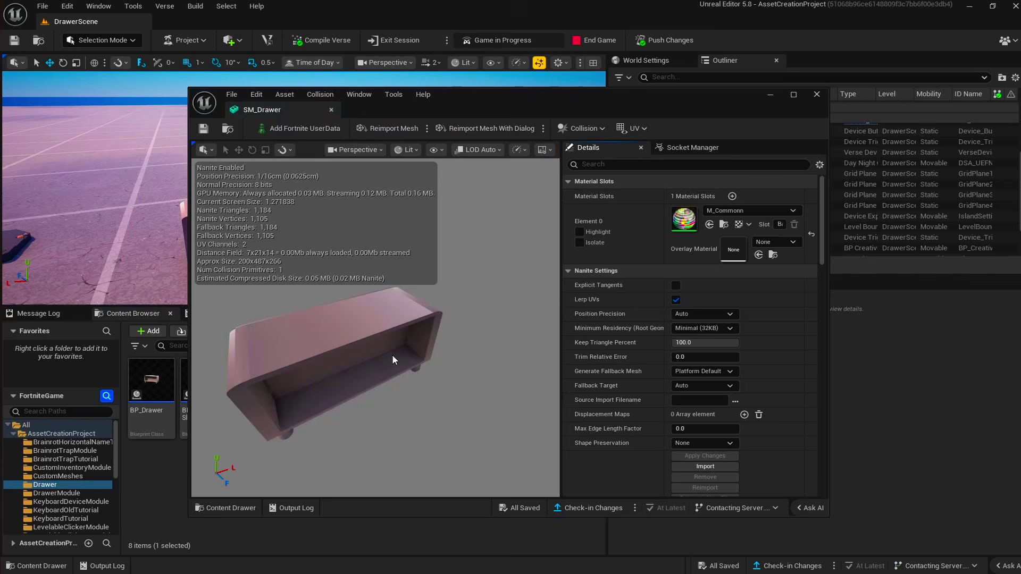
left_click_drag(393, 360, 354, 355)
left_click(817, 94)
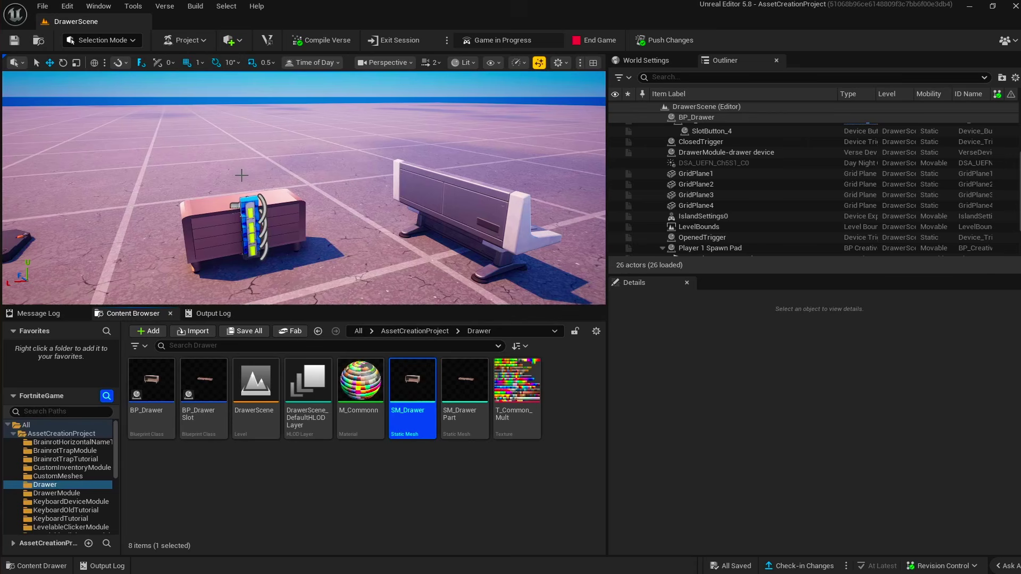
right_click_drag(153, 228, 107, 242)
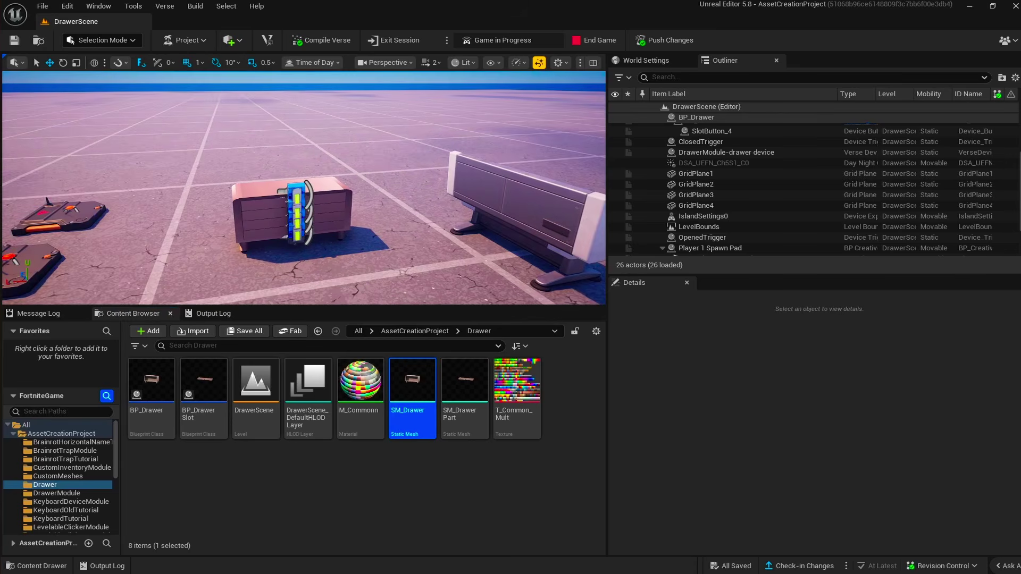
Select the DrawerModule-drawer device and review the settings of its drawer slots.
left_click(505, 197)
right_click_drag(505, 196, 468, 183)
scroll(727, 455, "down", 3)
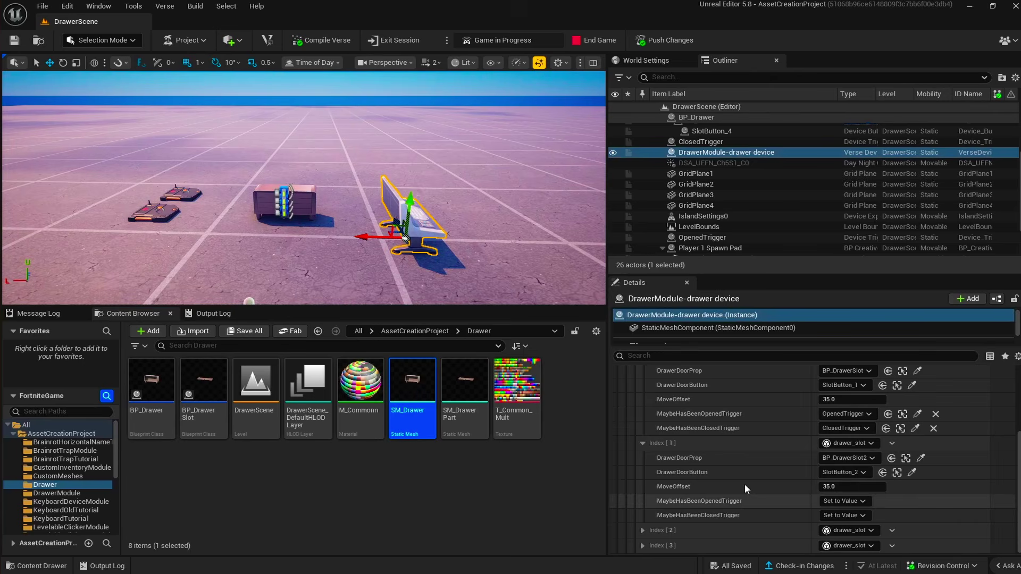
End the running game and collapse the device's Drawers array.
left_click(598, 43)
scroll(796, 487, "up", 3)
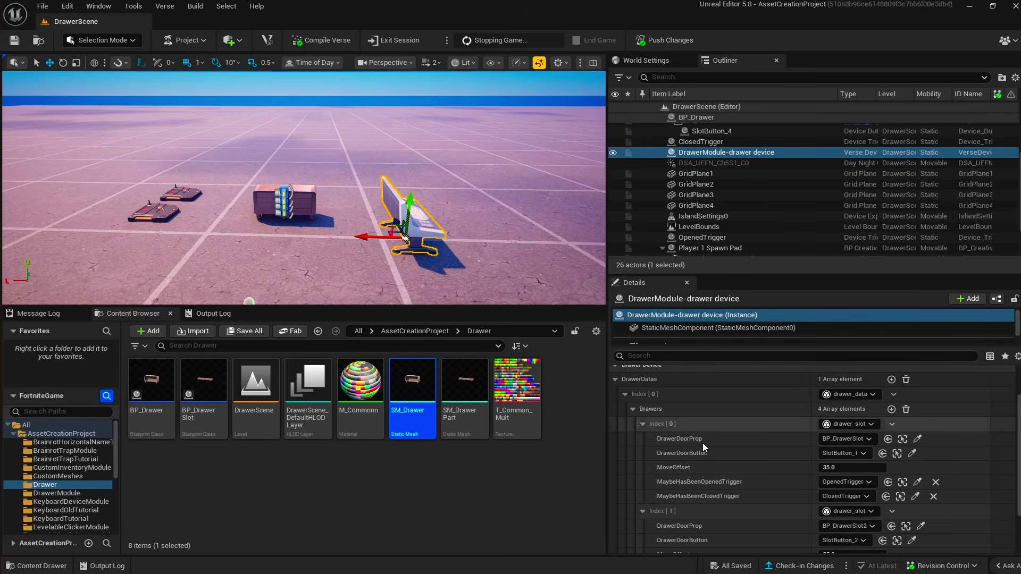
left_click(633, 409)
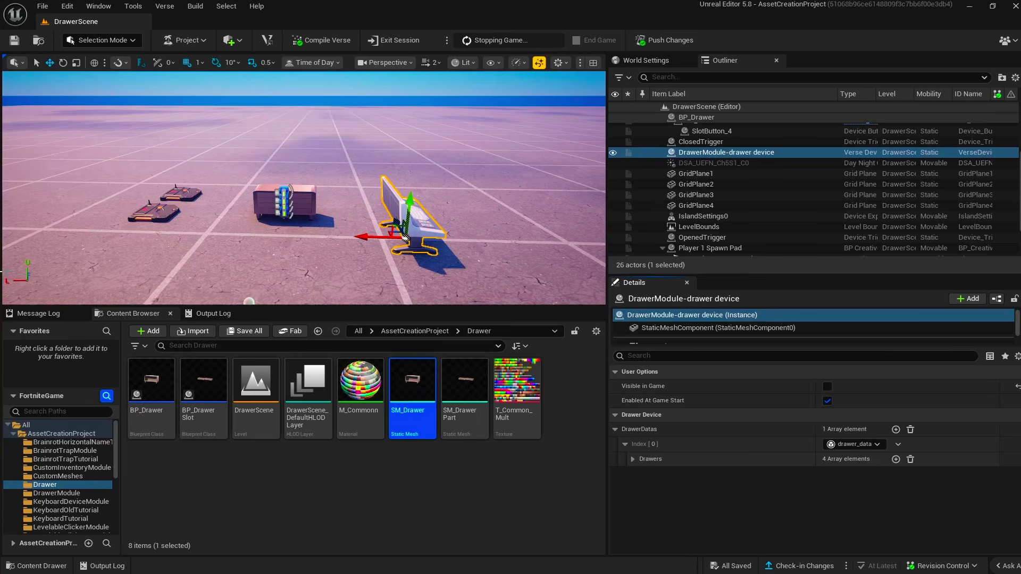
Switch to Visual Studio Code and examine the drawer_slot class's prop, button, MoveOffset and trigger fields in Drawer.verse.
key("alt+Tab")
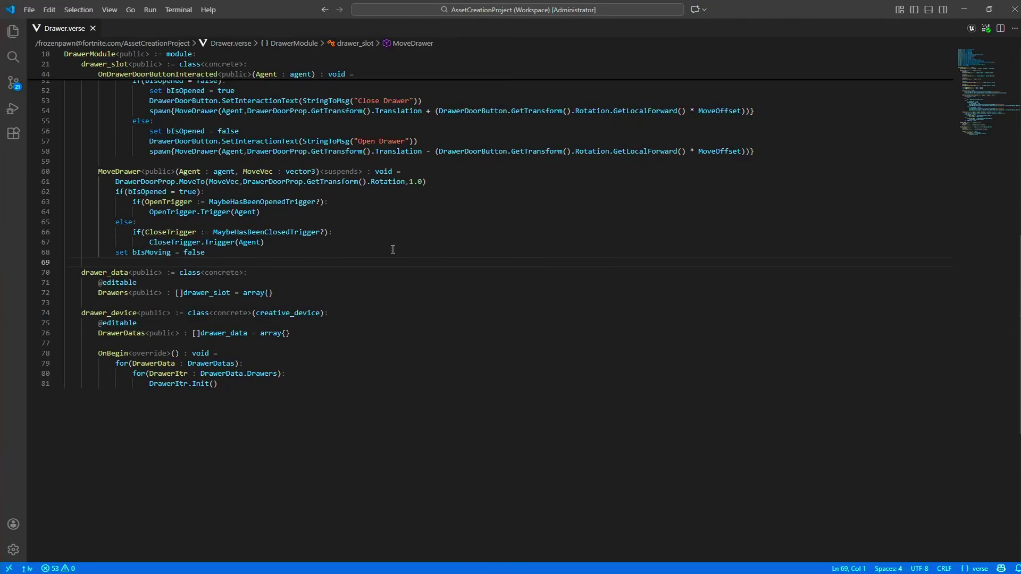
scroll(392, 250, "up", 8)
scroll(326, 326, "down", 7)
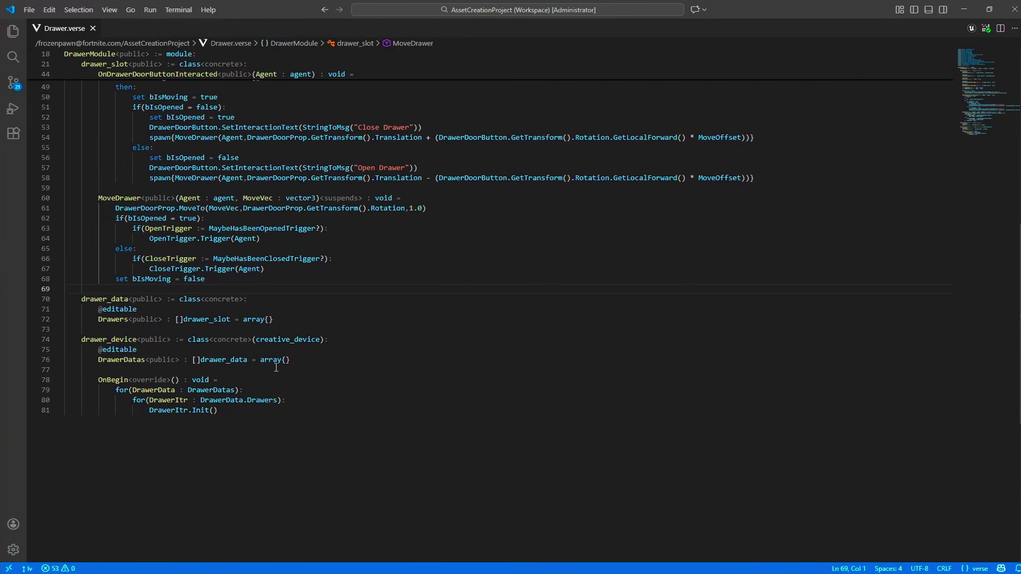
scroll(276, 368, "up", 15)
left_click_drag(348, 396, 16, 232)
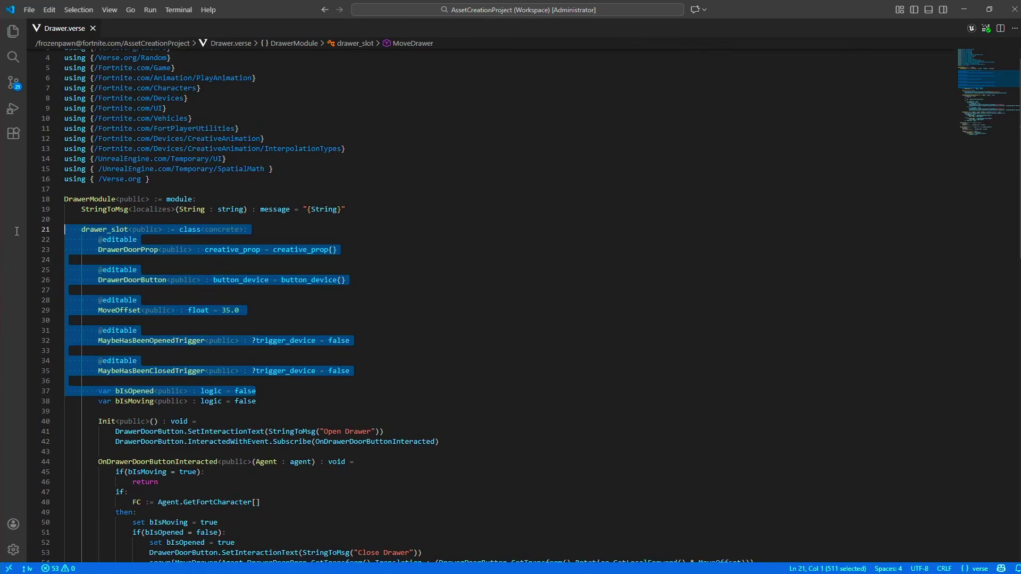
scroll(271, 376, "down", 7)
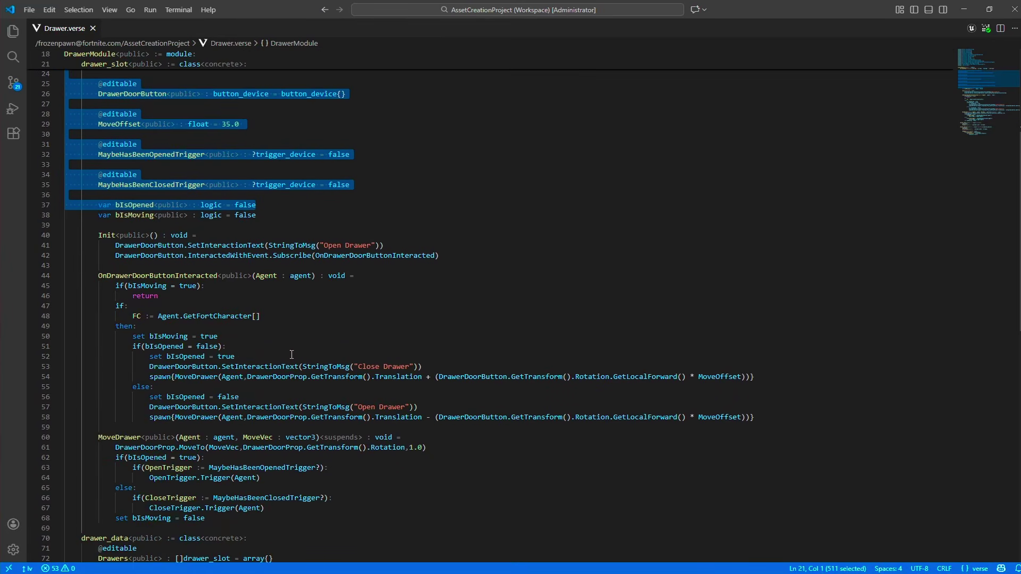
Highlight the Init function's interaction text and InteractedWithEvent subscription lines for the drawer button.
left_click(297, 329)
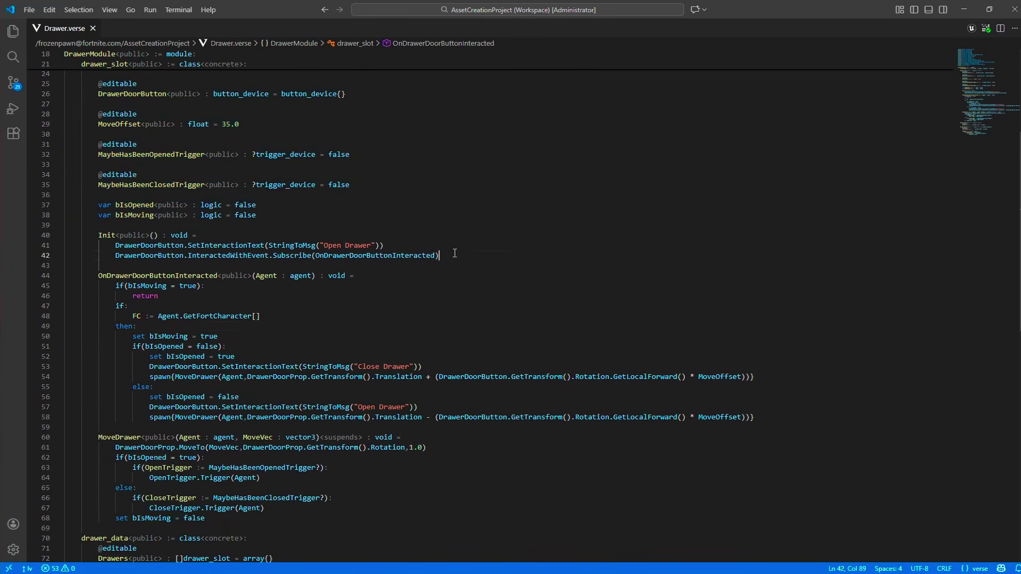
left_click_drag(455, 253, 66, 245)
left_click(290, 276)
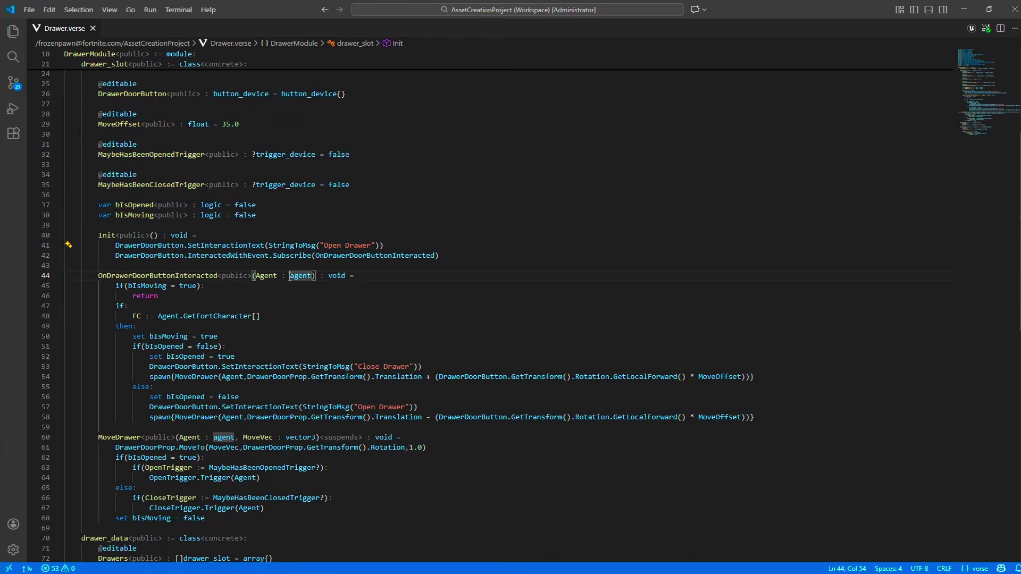
left_click_drag(187, 257, 468, 254)
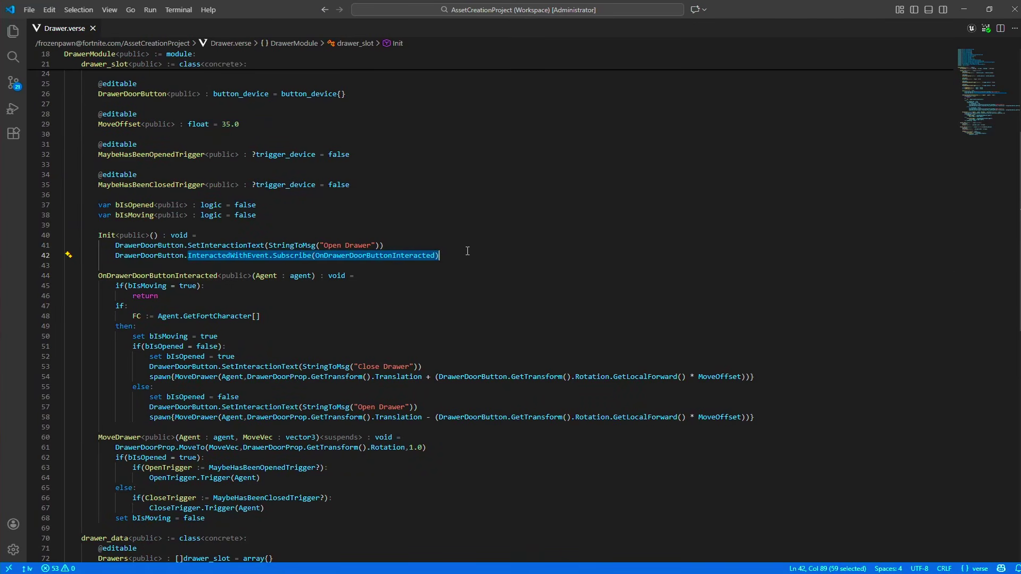
left_click(419, 294)
Examine the start of OnDrawerDoorButtonInteracted, highlighting its bIsMoving check and early return.
scroll(420, 296, "down", 1)
scroll(420, 296, "down", 2)
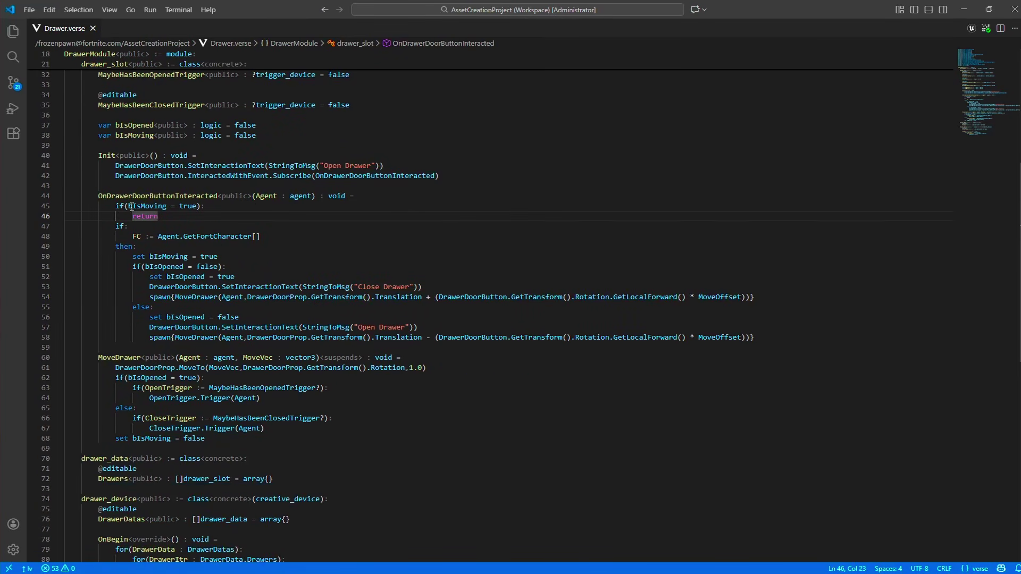
left_click_drag(132, 196, 198, 216)
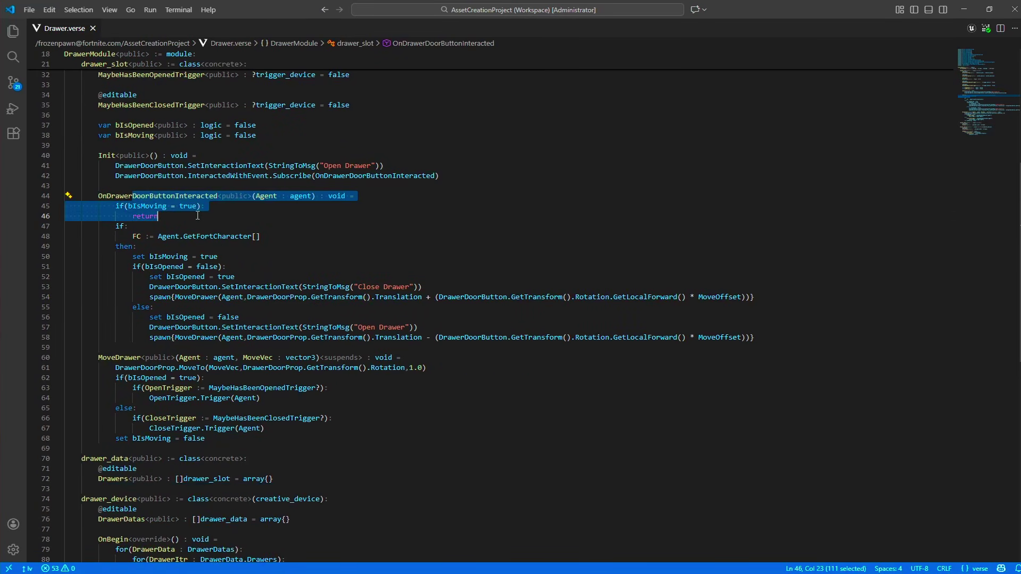
left_click(332, 287)
scroll(359, 288, "down", 2)
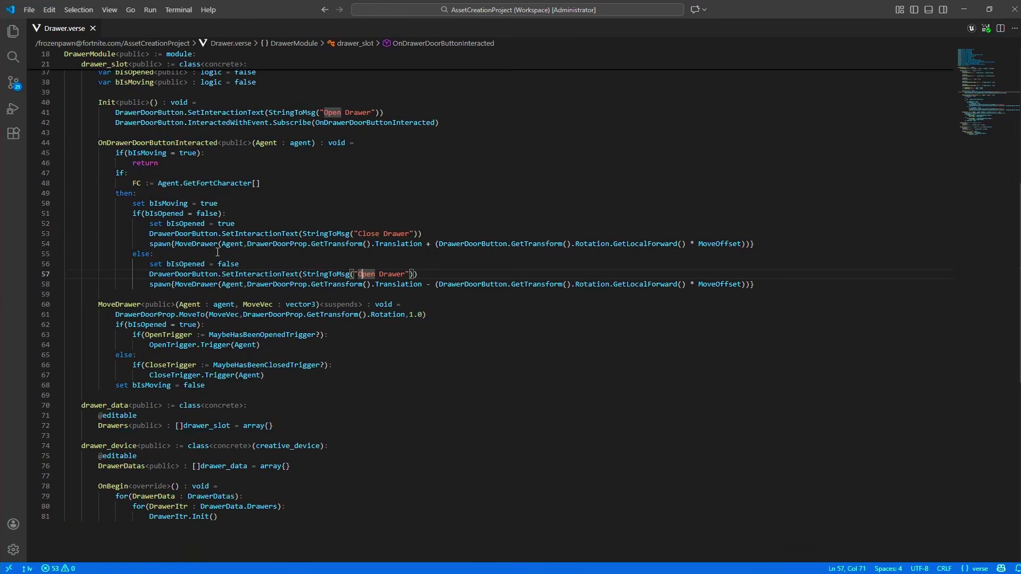
Examine the bIsOpened branches of OnDrawerDoorButtonInteracted, highlighting the opening and closing MoveDrawer spawn calls.
left_click_drag(174, 244, 99, 204)
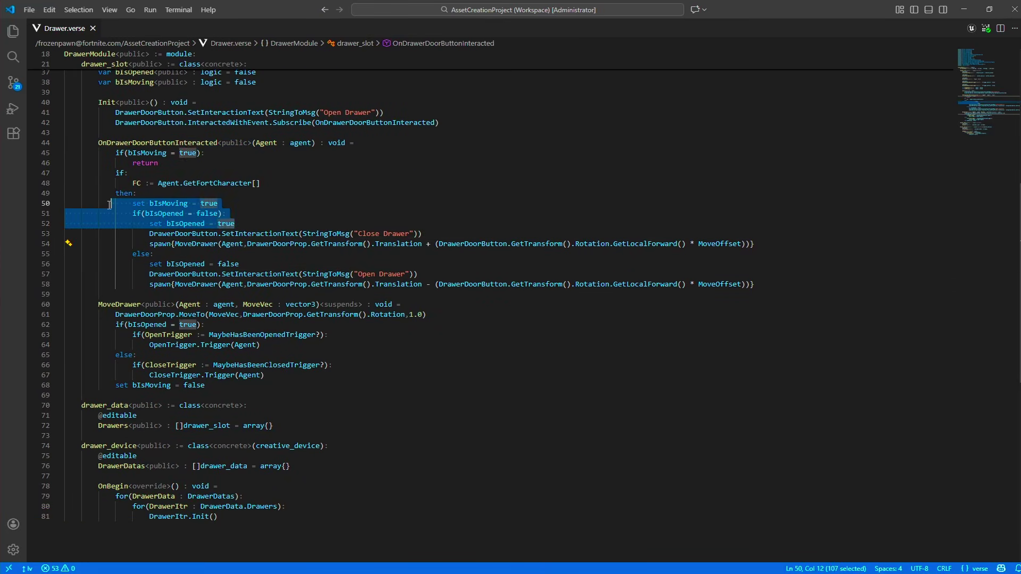
left_click(235, 246)
left_click(169, 264)
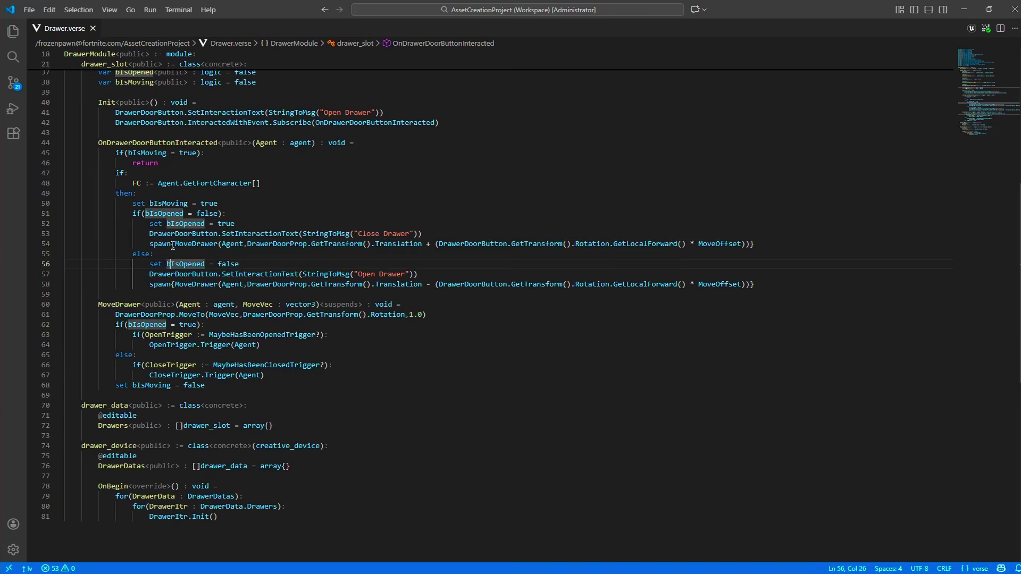
left_click_drag(171, 244, 624, 247)
left_click_drag(193, 282, 419, 294)
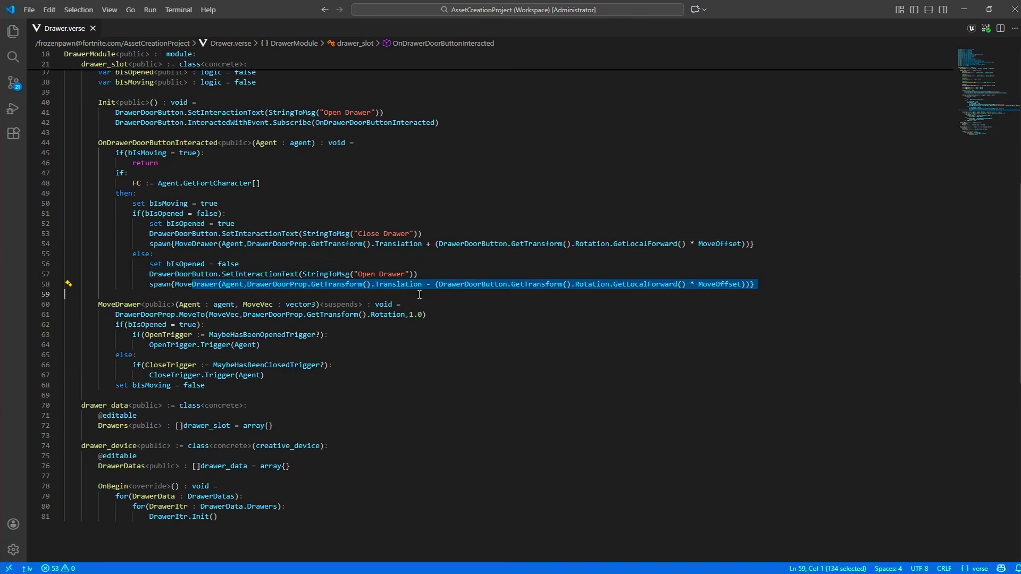
Examine the MoveDrawer function, highlighting its MoveTo call and the optional open and close trigger calls.
left_click(361, 332)
scroll(317, 305, "down", 2)
left_click_drag(294, 314, 65, 250)
left_click(273, 321)
left_click_drag(243, 313, 70, 274)
left_click(232, 312)
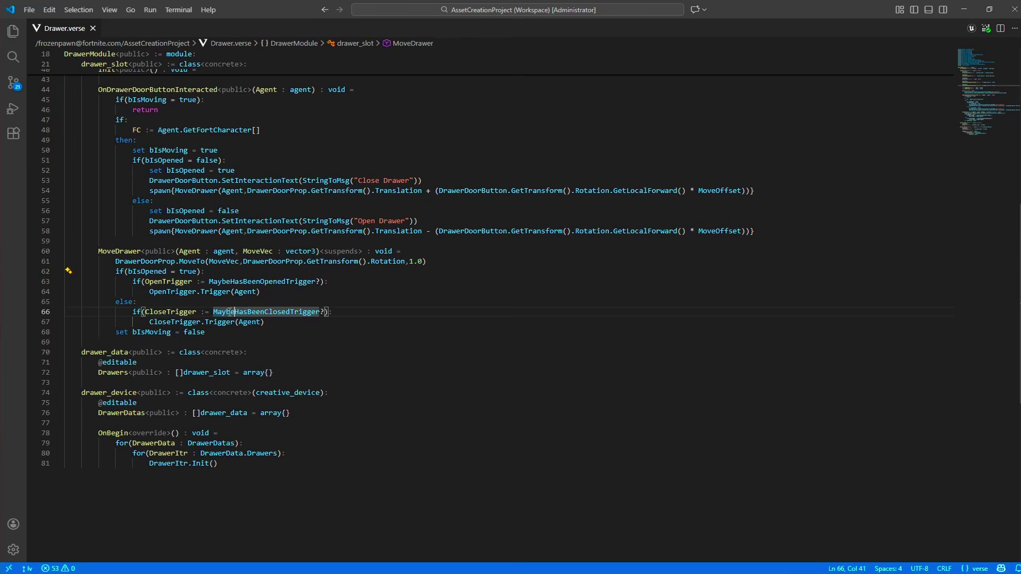
left_click_drag(149, 291, 254, 294)
left_click(184, 354)
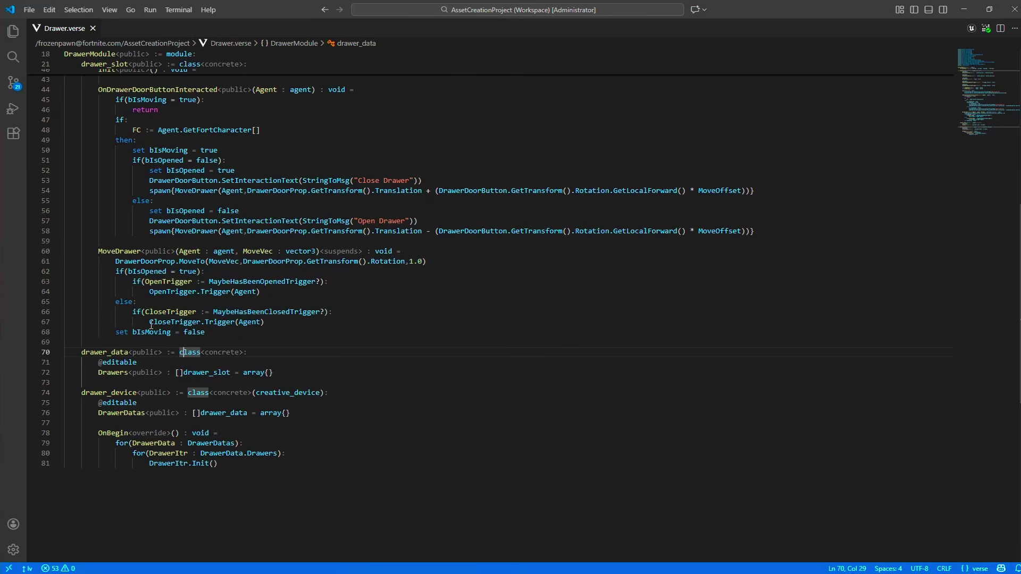
Highlight the code from the CloseTrigger call back up into OnDrawerDoorButtonInteracted, and clear the selection.
left_click_drag(149, 323, 17, 122)
right_click(249, 333)
left_click(225, 332)
left_click_drag(357, 292, 362, 299)
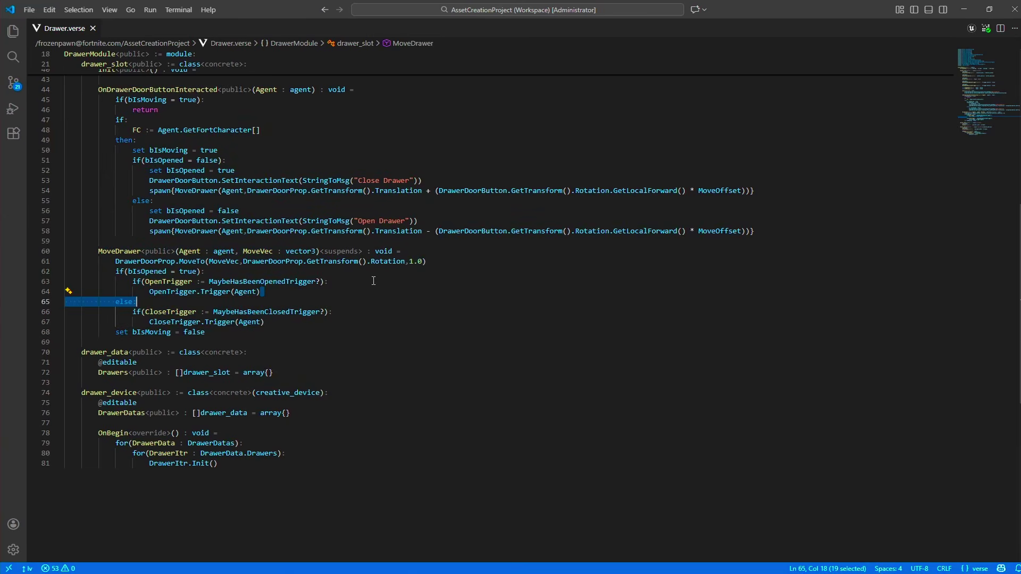
left_click(373, 281)
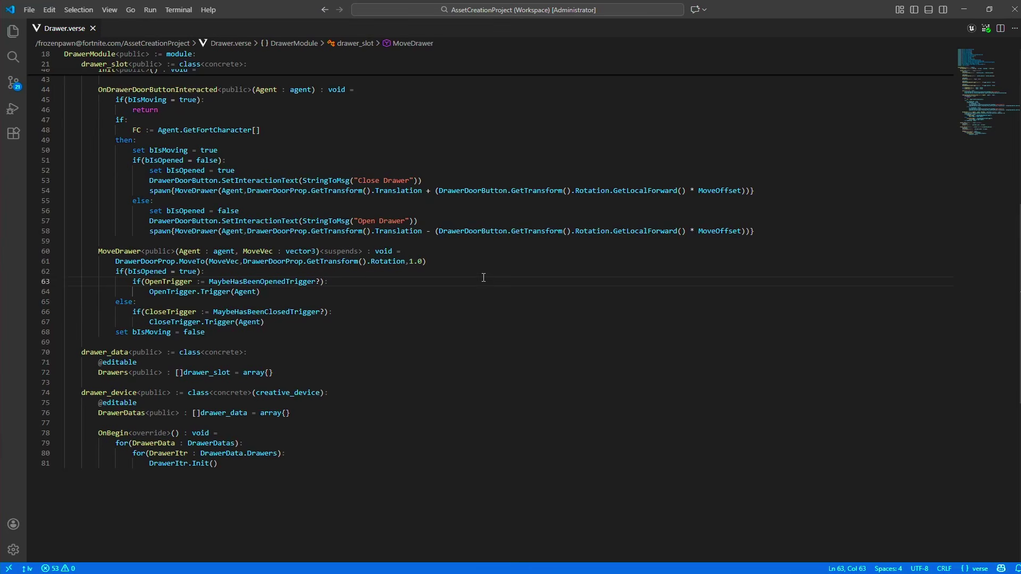
Examine the drawer_device class, highlighting its DrawerDatas array and the nested OnBegin loops that call Init on each drawer.
scroll(484, 277, "down", 1)
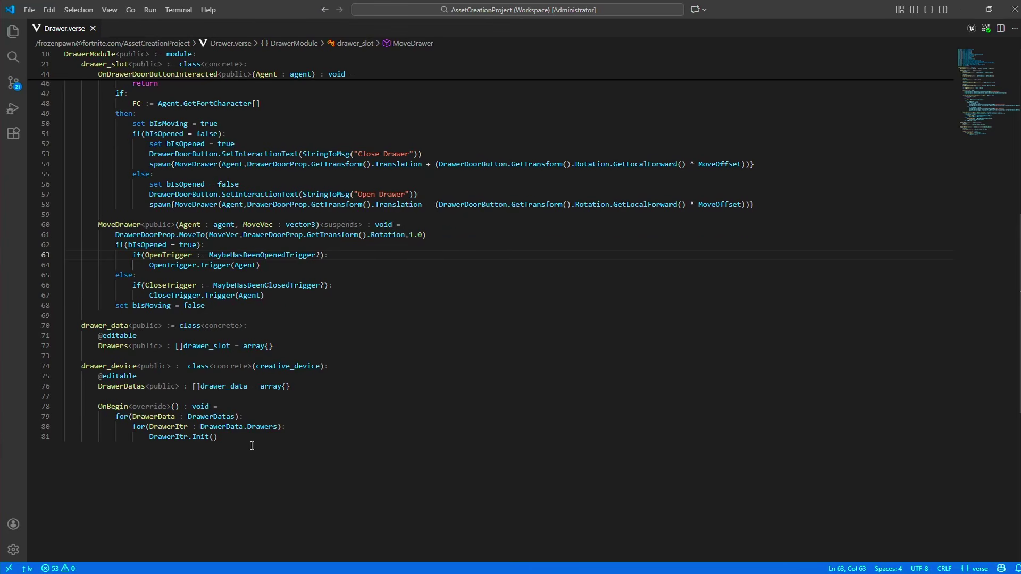
left_click_drag(221, 438, 44, 371)
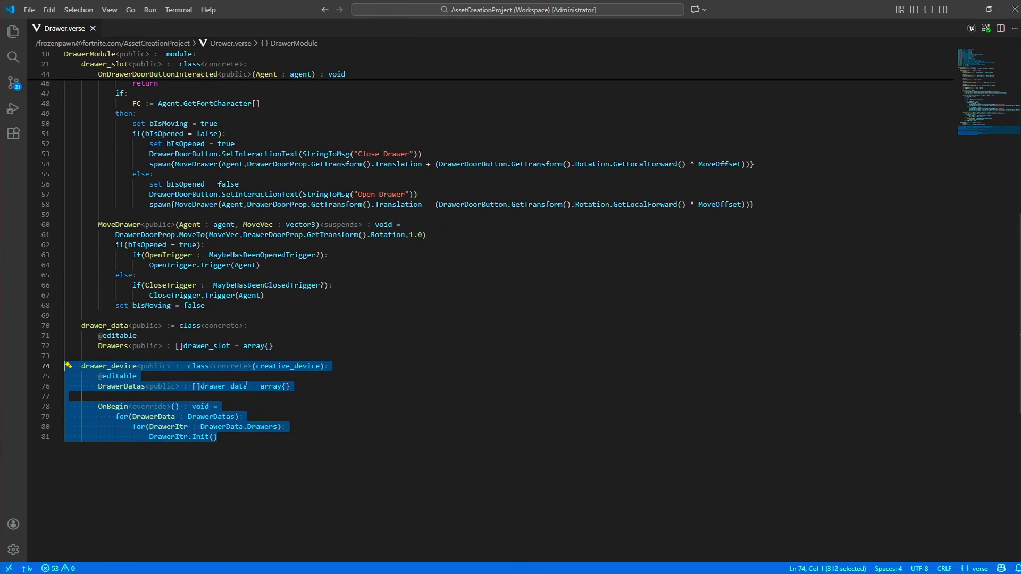
left_click(235, 427)
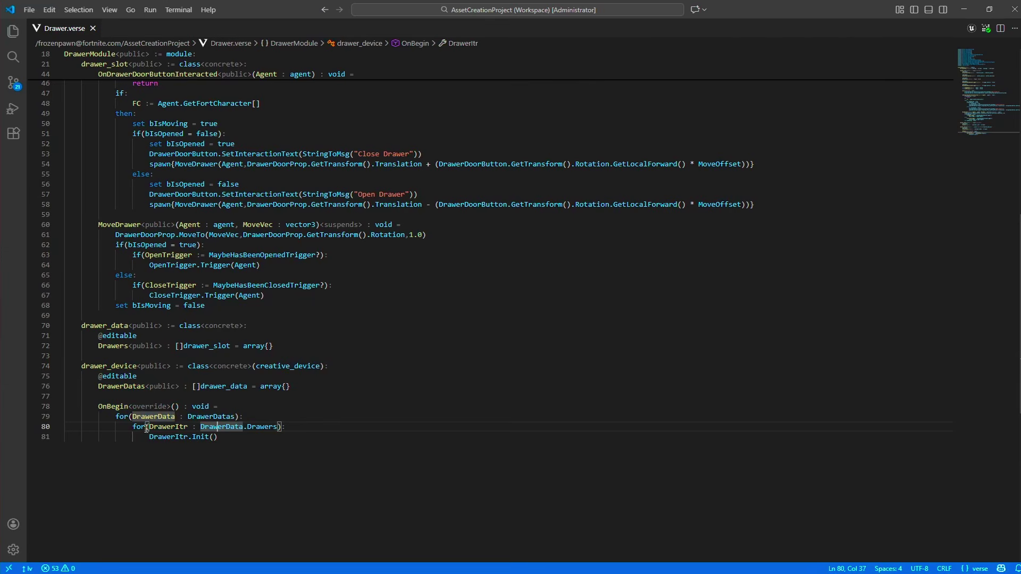
left_click_drag(133, 429, 8, 420)
left_click(250, 441)
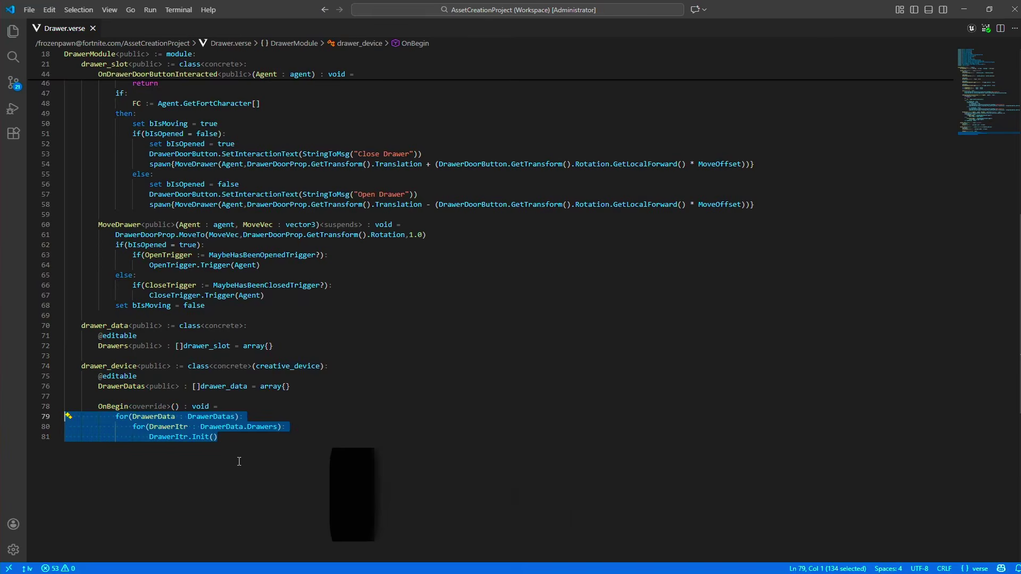
scroll(236, 479, "up", 5)
scroll(236, 488, "down", 3)
left_click_drag(236, 488, 65, 459)
left_click(197, 470)
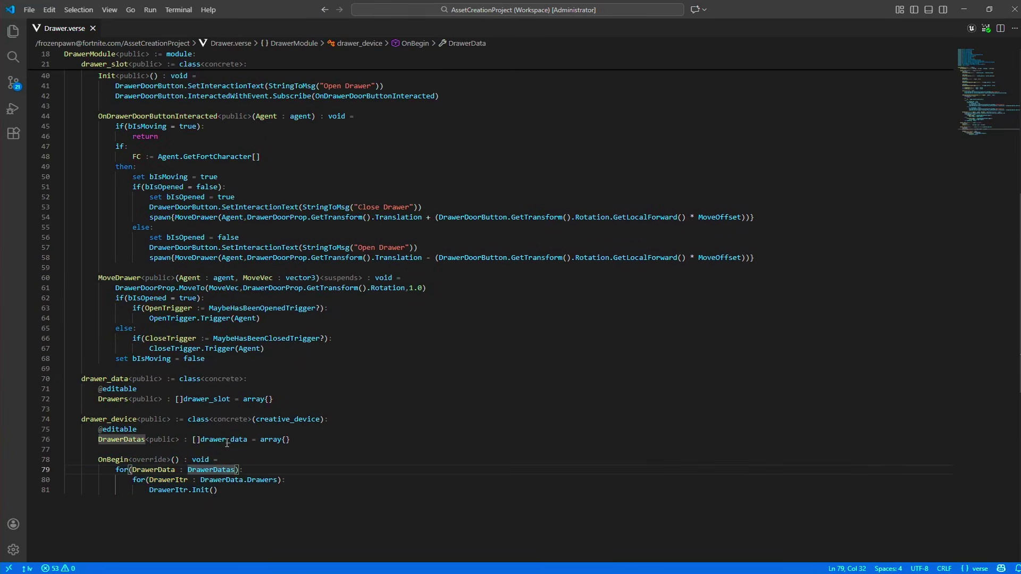
Review the Drawer.verse code between the drawer_device class and the using statements, highlighting the drawer_slot code up from MoveDrawer's MoveTo call and clearing the selection.
scroll(346, 351, "up", 6)
left_click_drag(522, 467, 62, 201)
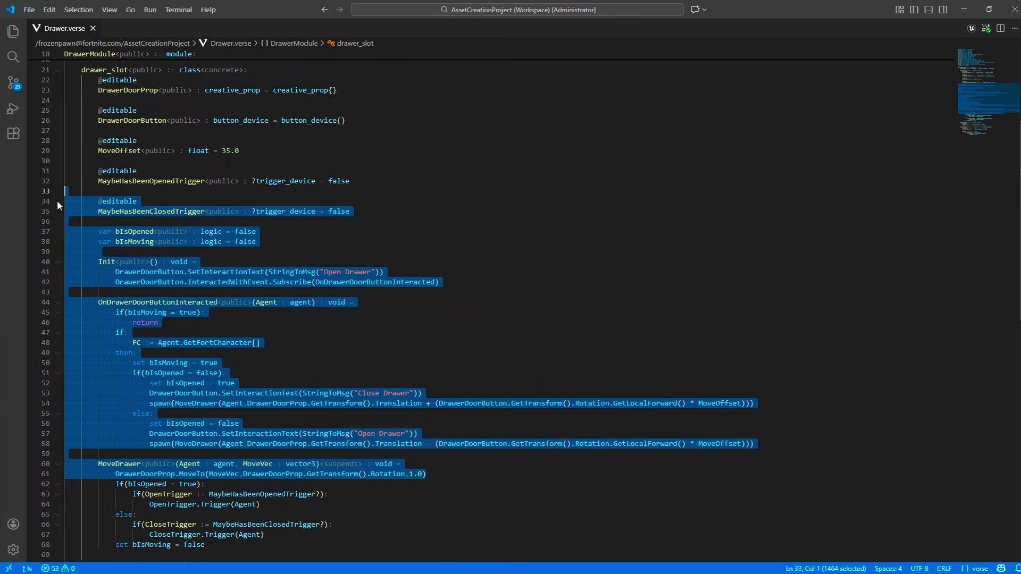
scroll(265, 298, "down", 3)
left_click(442, 377)
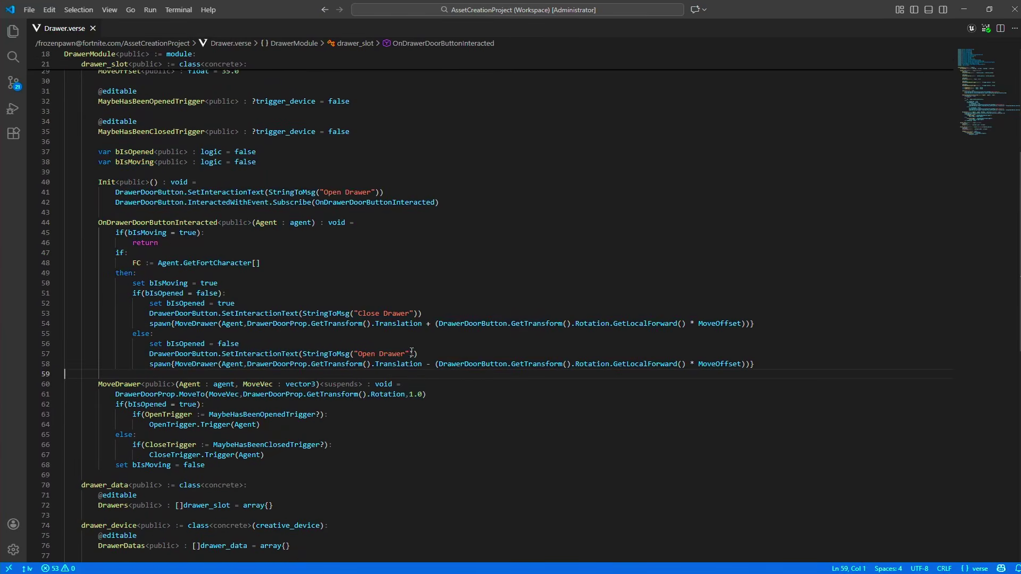
scroll(411, 352, "down", 4)
left_click(407, 378)
left_click(399, 415)
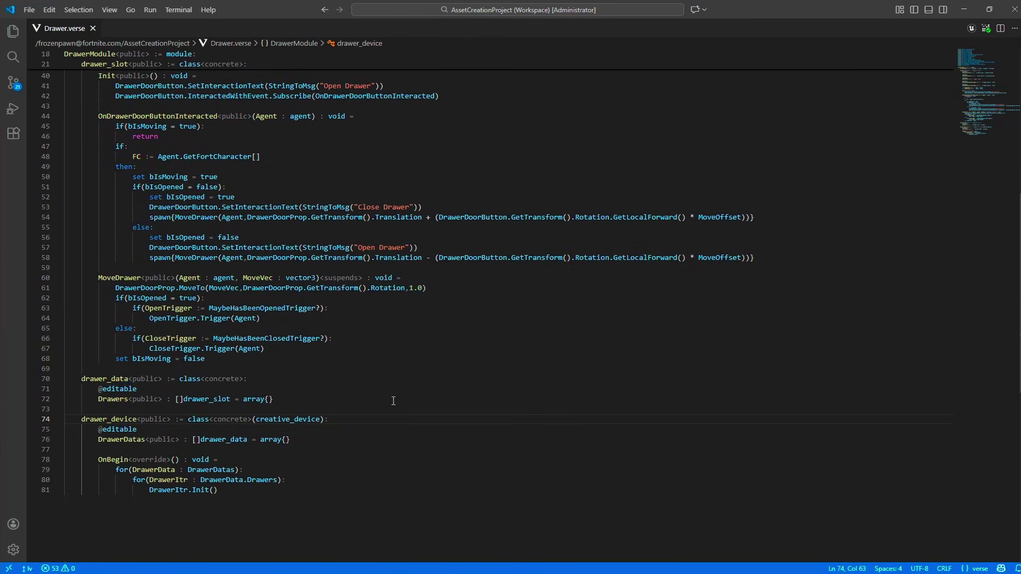
scroll(389, 399, "up", 9)
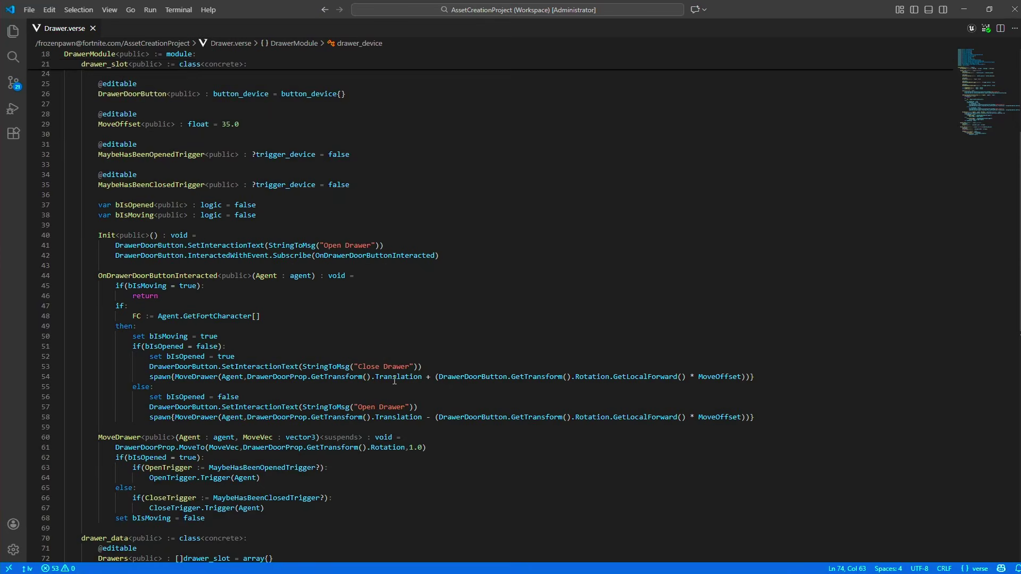
scroll(394, 381, "up", 4)
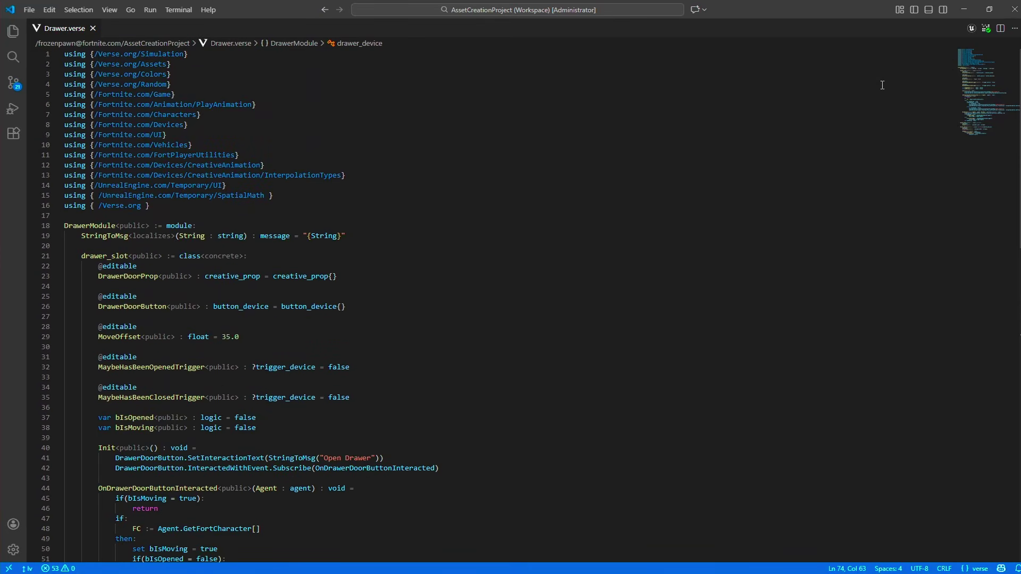
Switch to the Unreal Editor and look around the DrawerScene level and its outliner entries for the drawer slots and buttons.
left_click(966, 11)
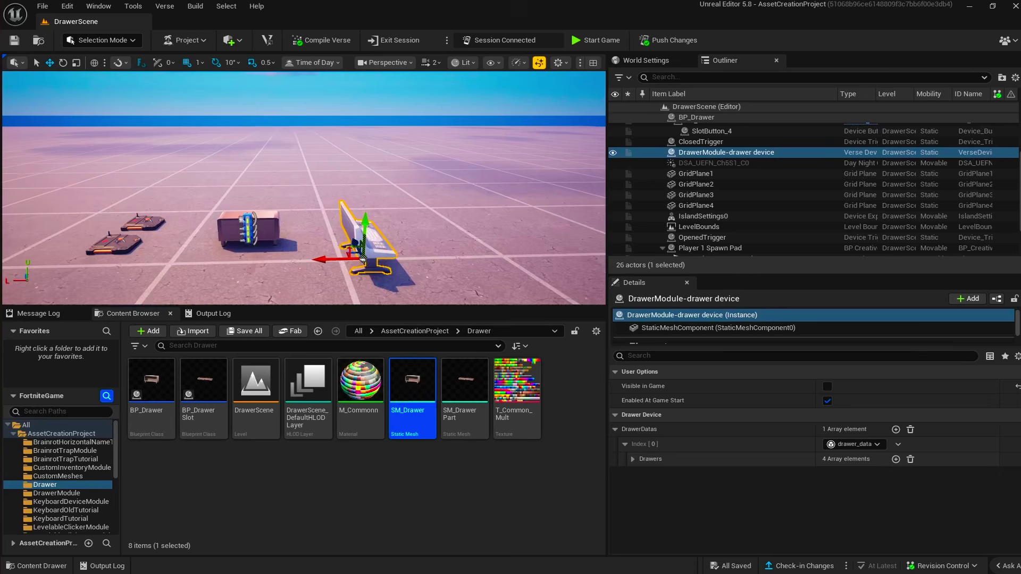
key("s")
right_click_drag(303, 188, 292, 147)
key("w")
scroll(723, 189, "up", 5)
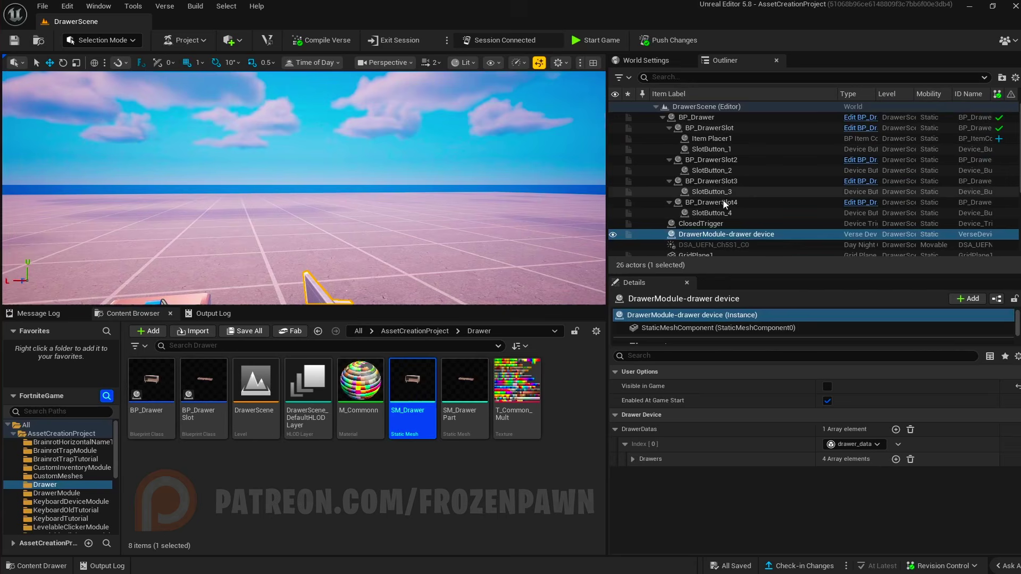
key("s")
right_click_drag(303, 188, 268, 208)
key("w")
key("w")
key("s")
key("s")
key("w")
right_click_drag(287, 136, 242, 124)
key("w")
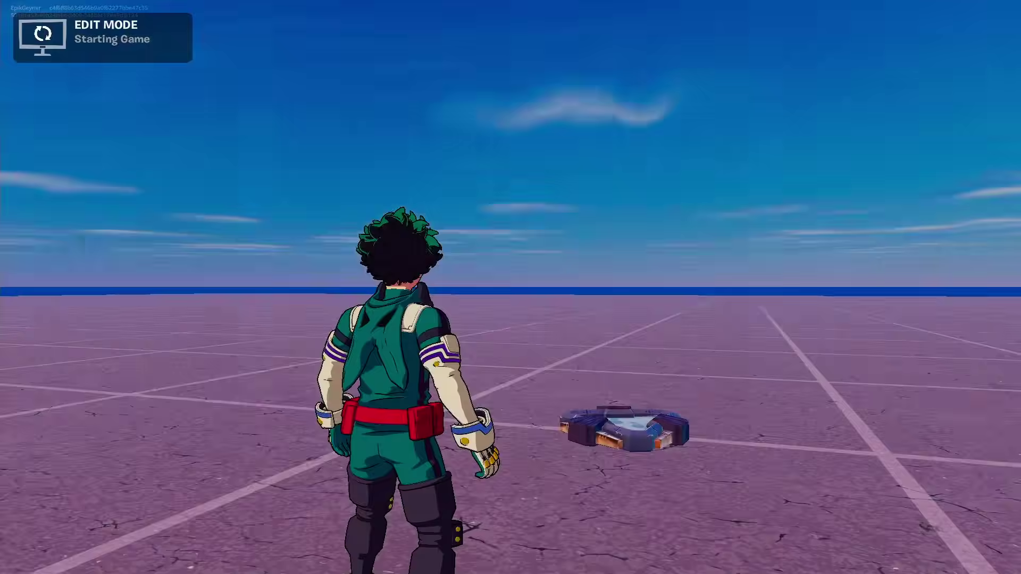
Walk the character up to the drawer cabinet in the play session and open a drawer.
key("w")
key("w")
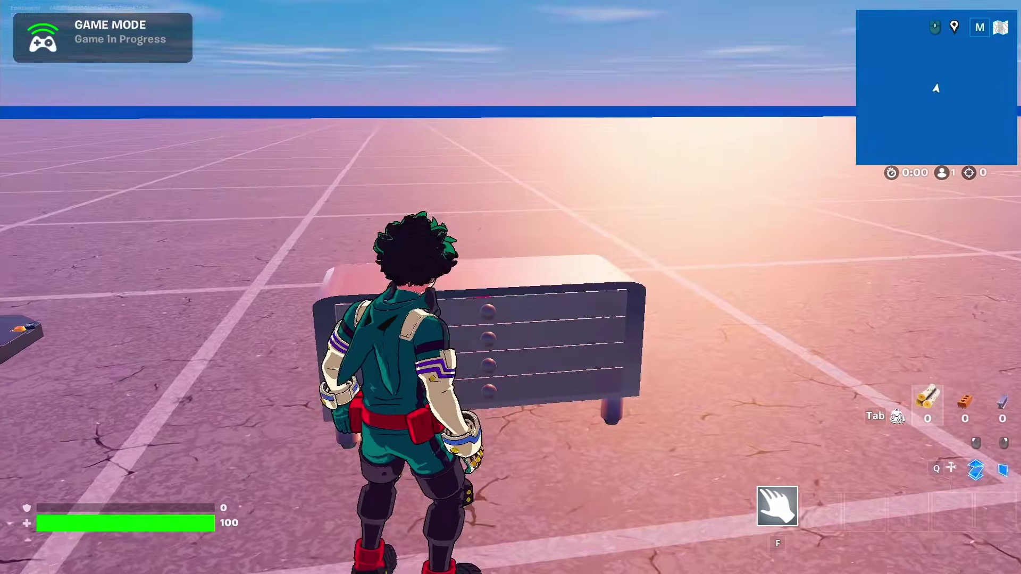
key("a")
key("d")
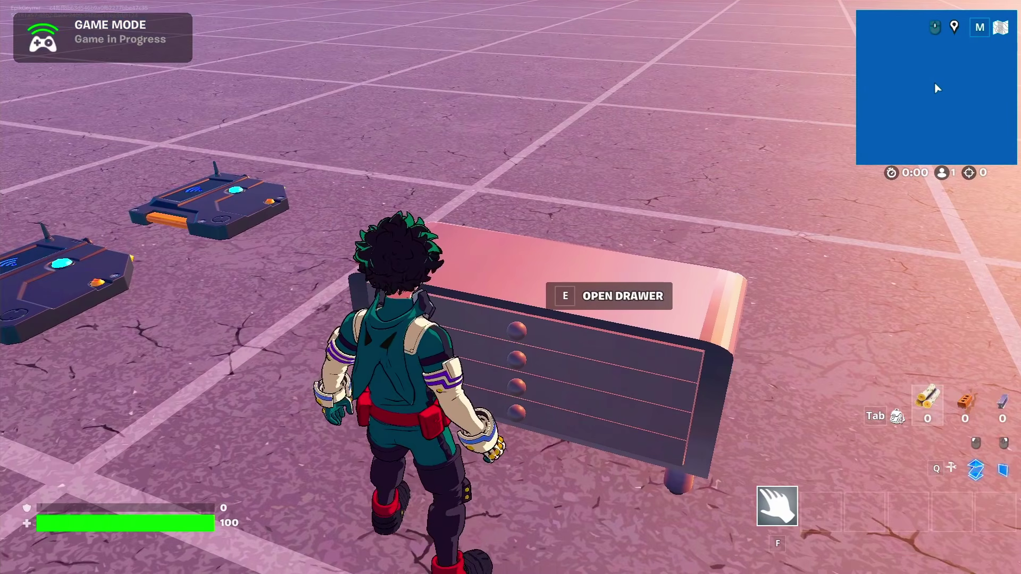
key("e")
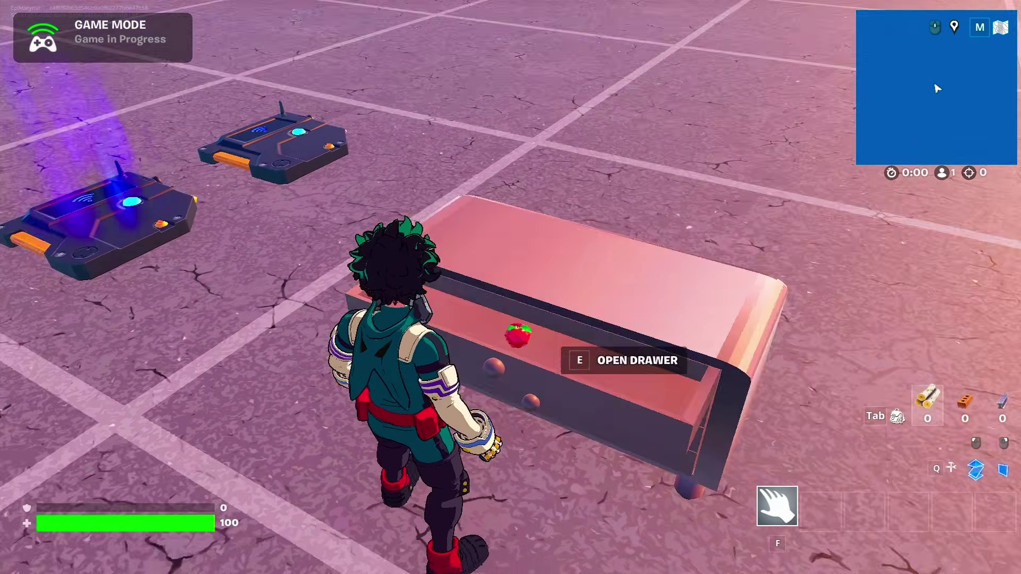
Operate another drawer button, jump onto the cabinet and pick up the apple from the open drawer.
key("e")
key("space")
key("d")
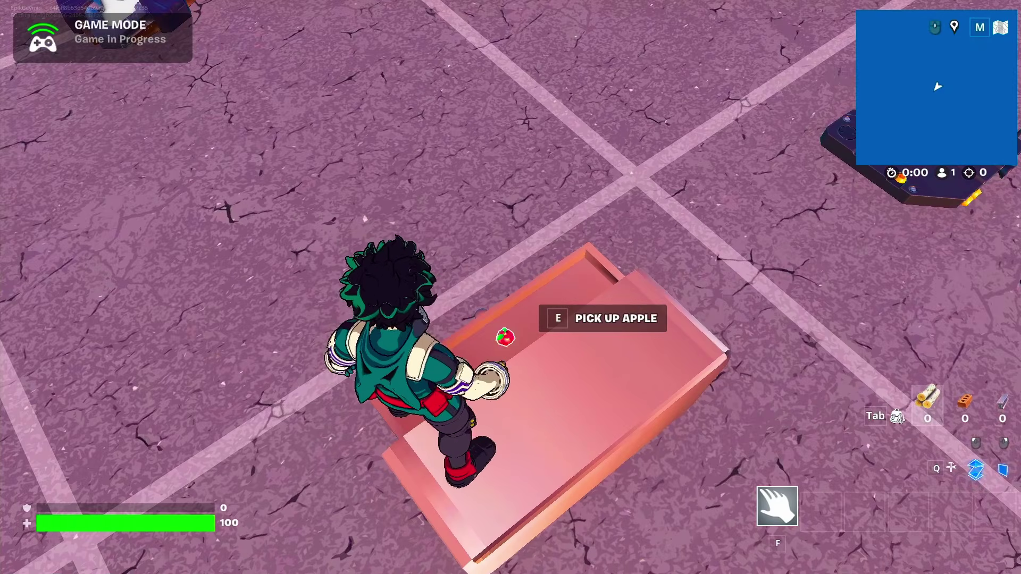
key("e")
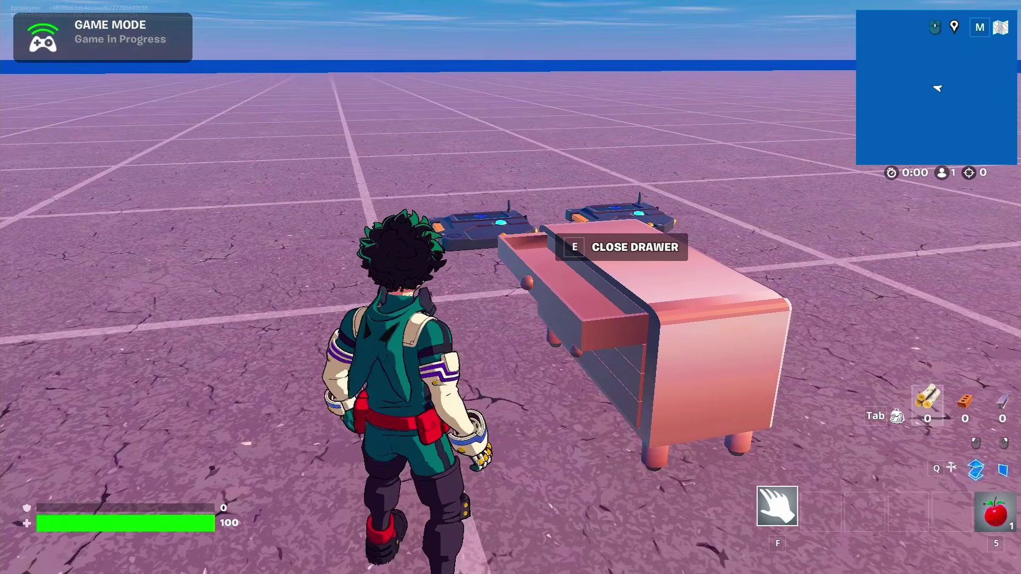
Test the cabinet's other drawer buttons by opening its lower drawers.
key("e")
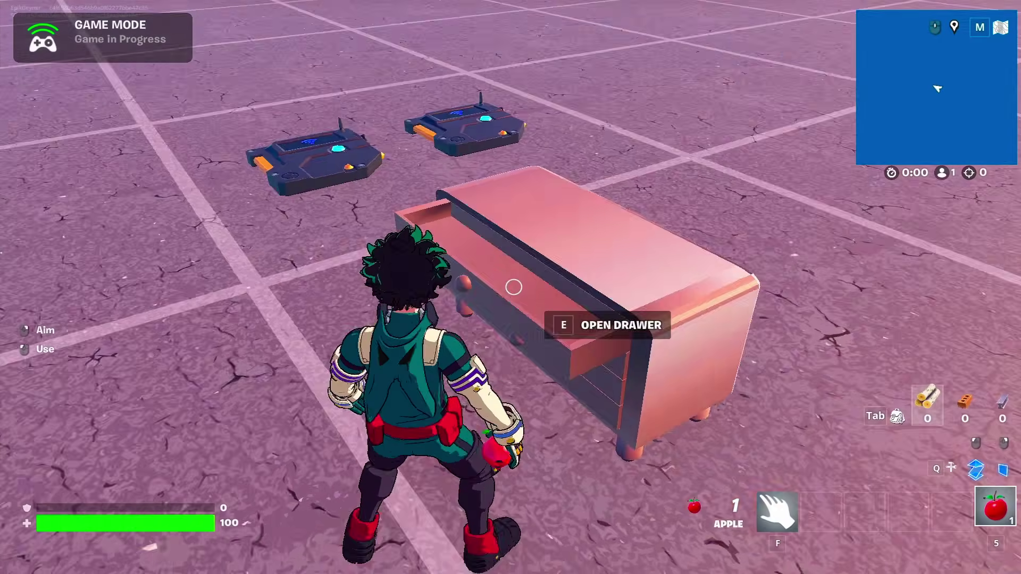
key("w")
key("e")
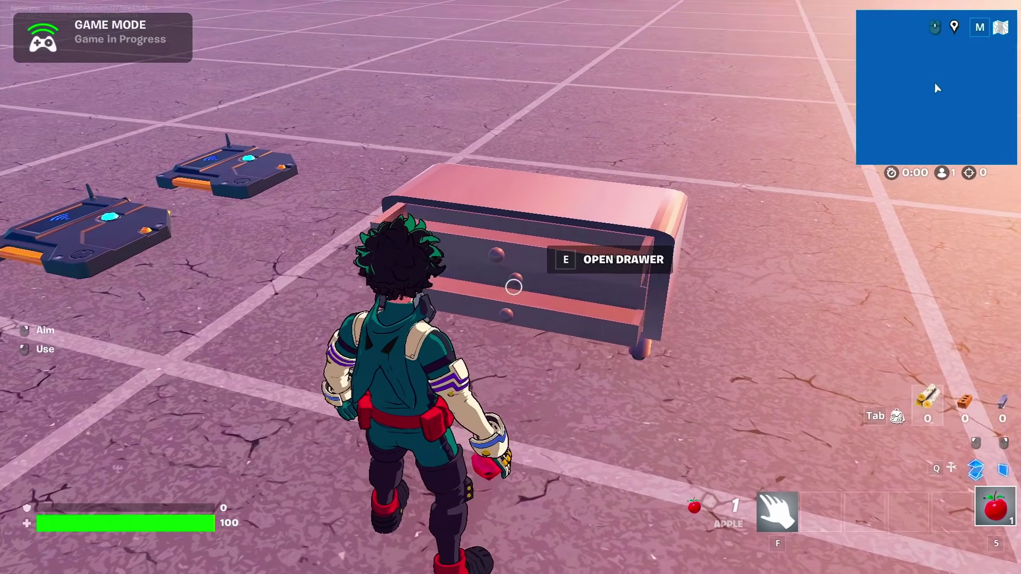
key("e")
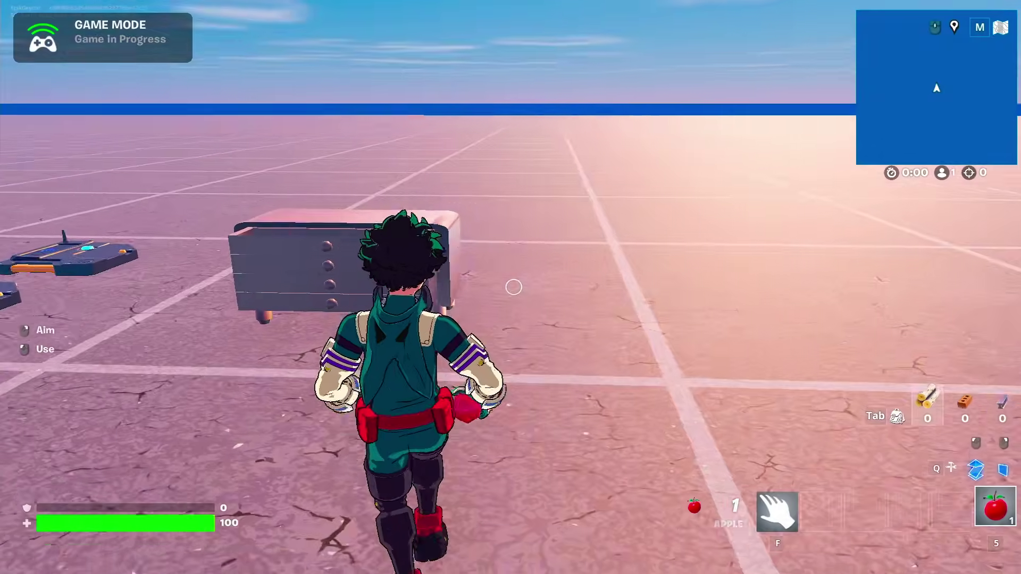
Throw the apple over by the cabinet and pick it back up.
right_click(514, 287)
left_click(514, 287)
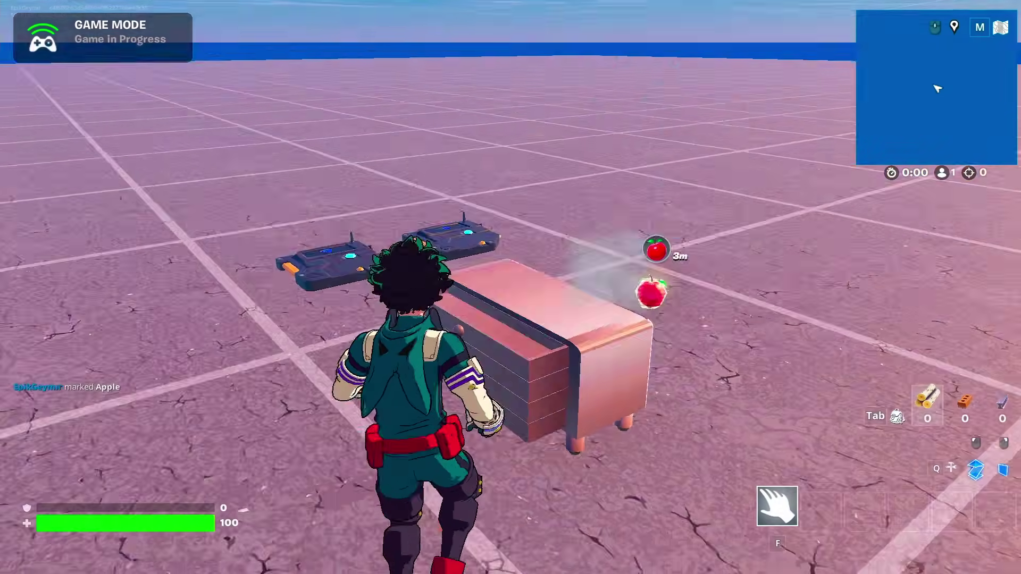
key("w")
key("space")
key("w")
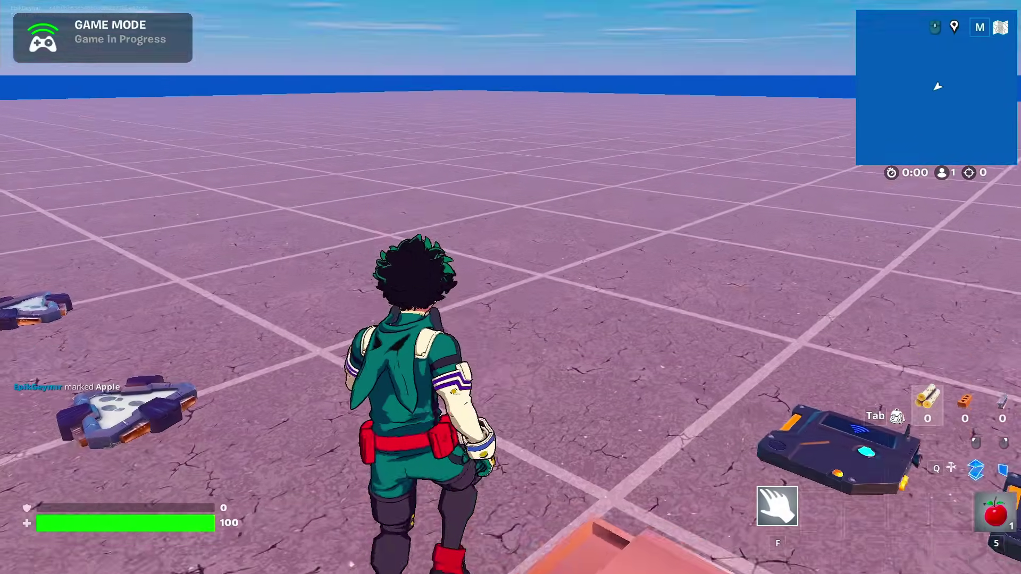
key("e")
key("w")
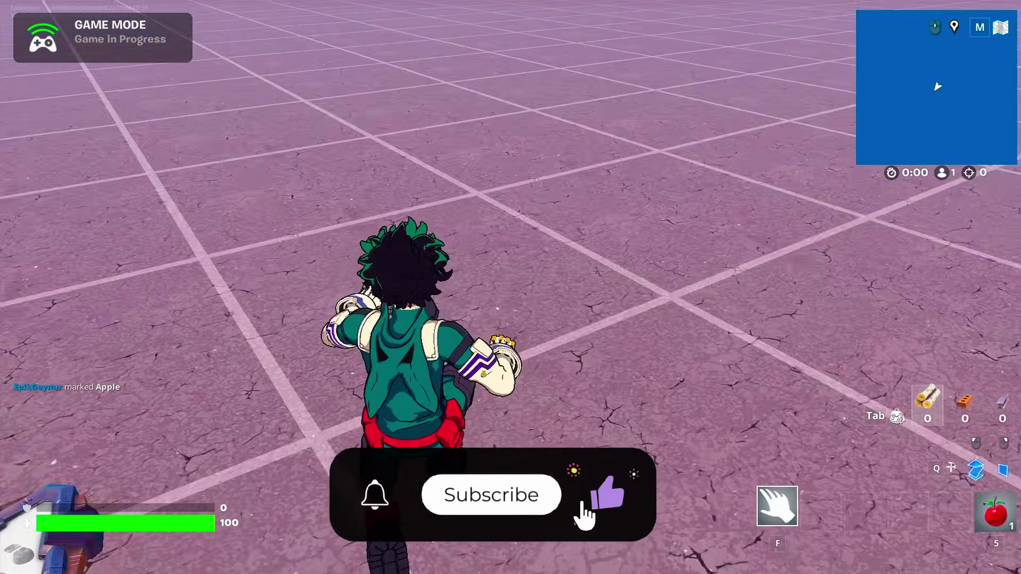
key("w")
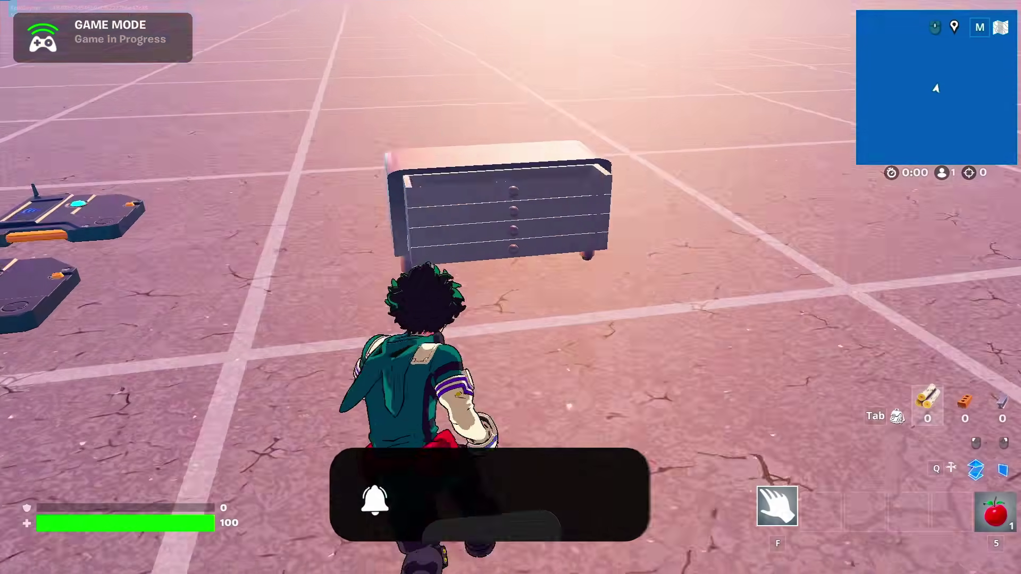
key("w")
key("space")
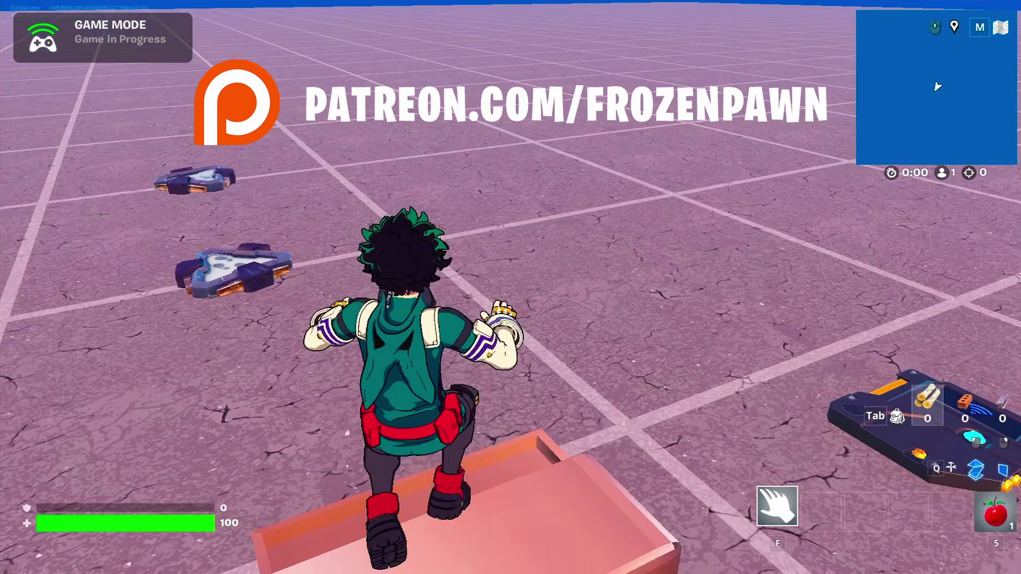